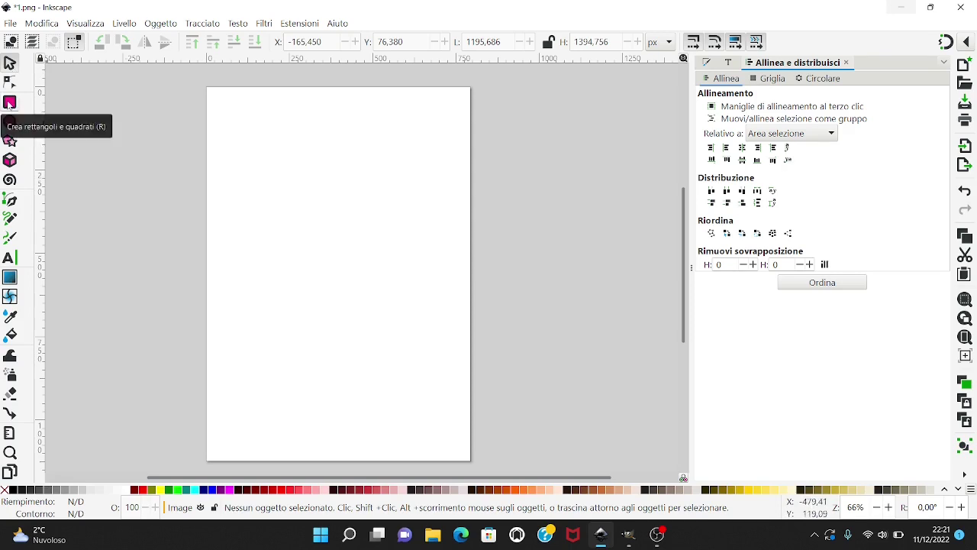
Draw a rectangle near the top of the page and a yellow circle at the left edge
left_click(9, 102)
left_click_drag(279, 114, 415, 213)
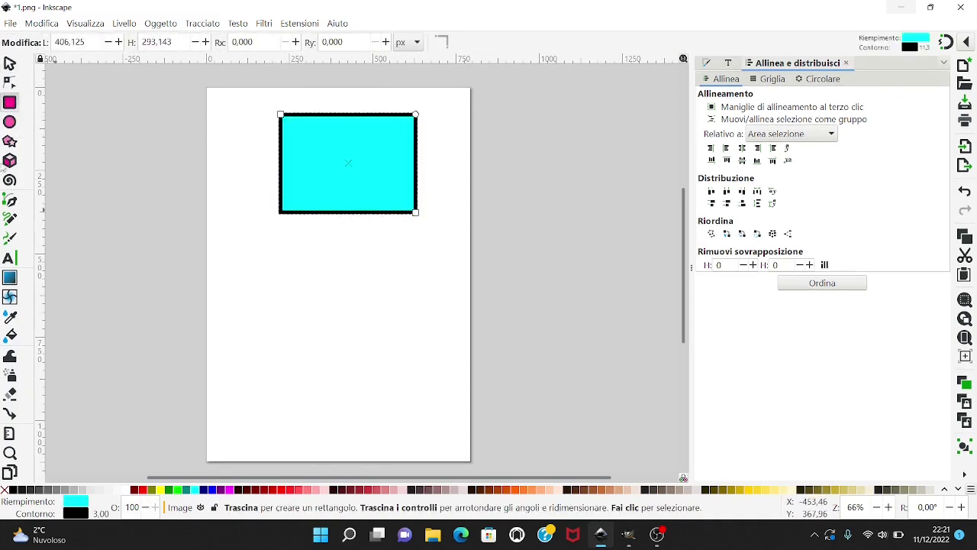
left_click(10, 123)
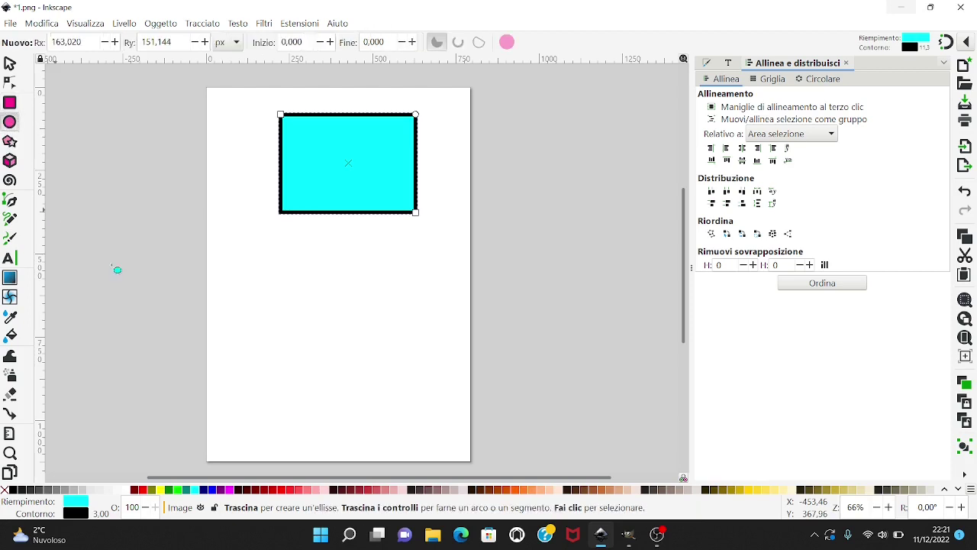
left_click_drag(156, 254, 277, 381)
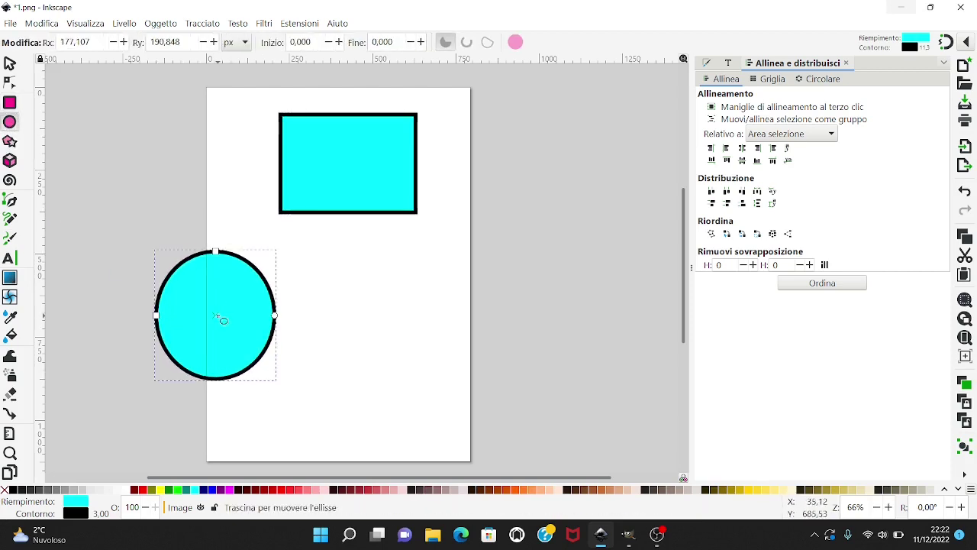
left_click_drag(218, 319, 211, 318)
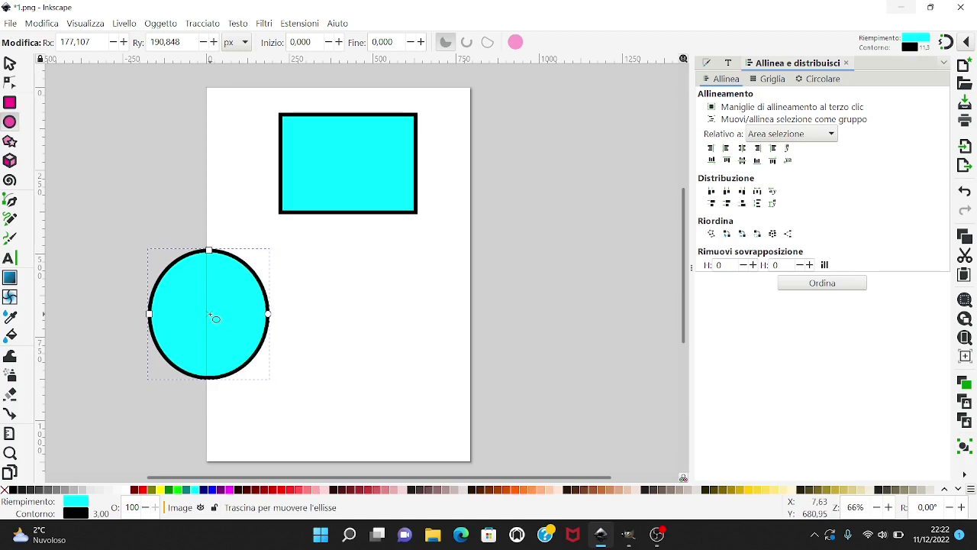
left_click(159, 489)
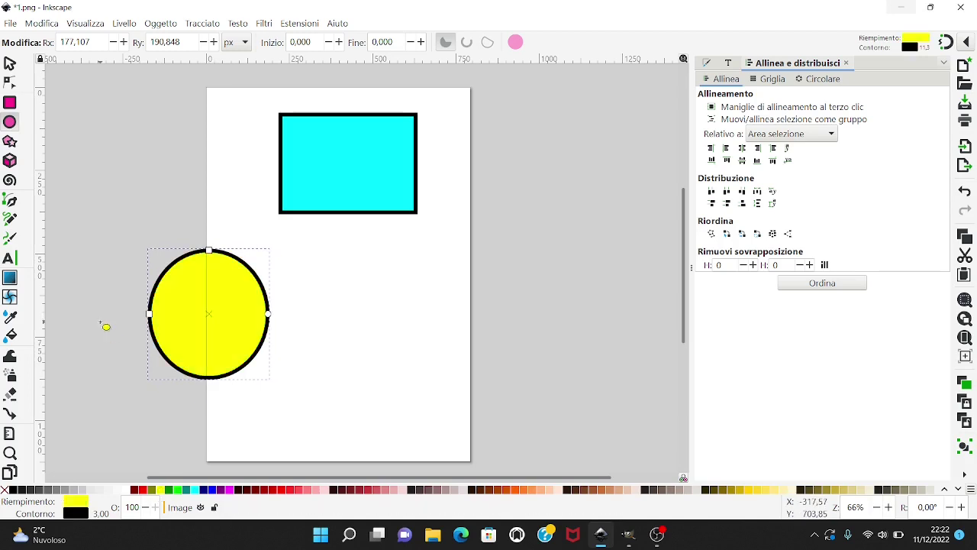
Draw a dark red five-pointed star, then return to the selector and deselect it
left_click(10, 142)
left_click_drag(395, 338, 496, 441)
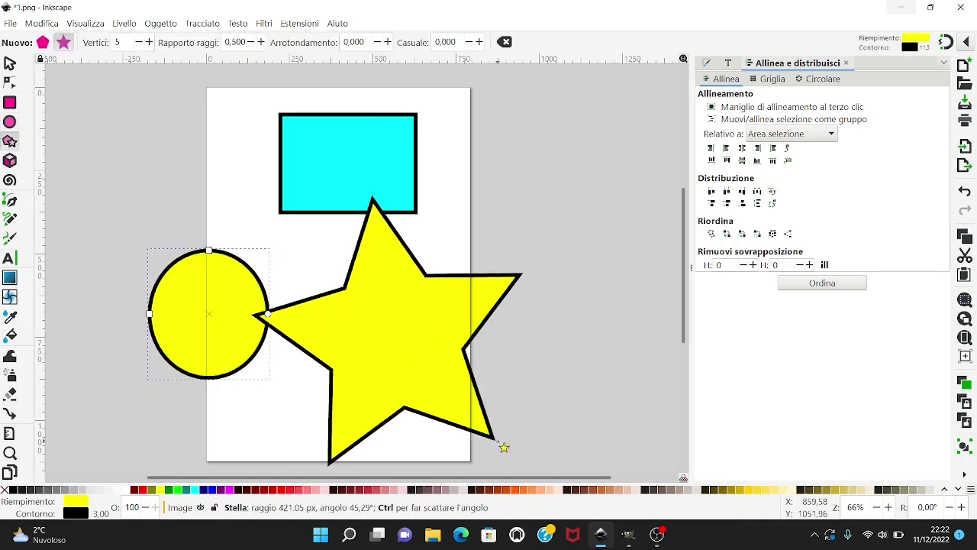
left_click_drag(403, 351, 456, 405)
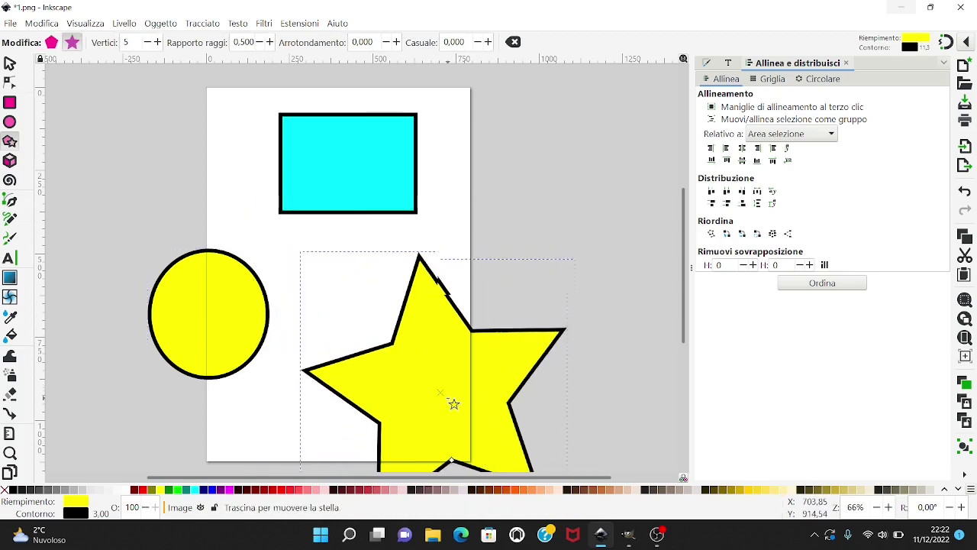
left_click(287, 489)
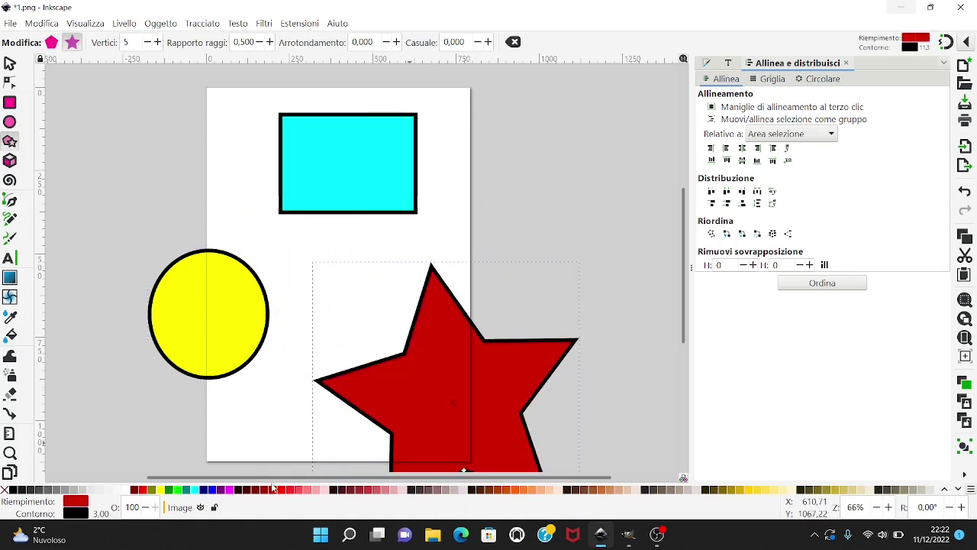
scroll(184, 262, "down", 1)
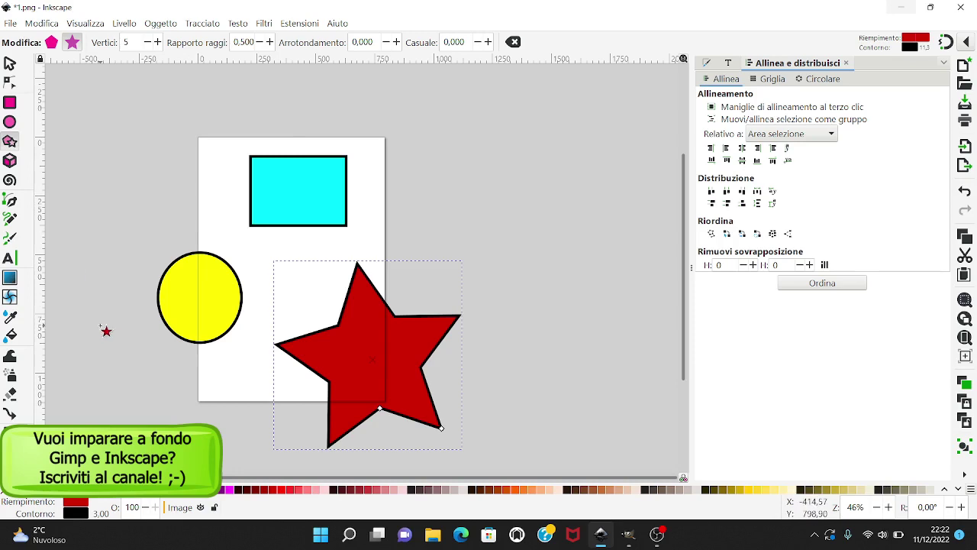
key("s")
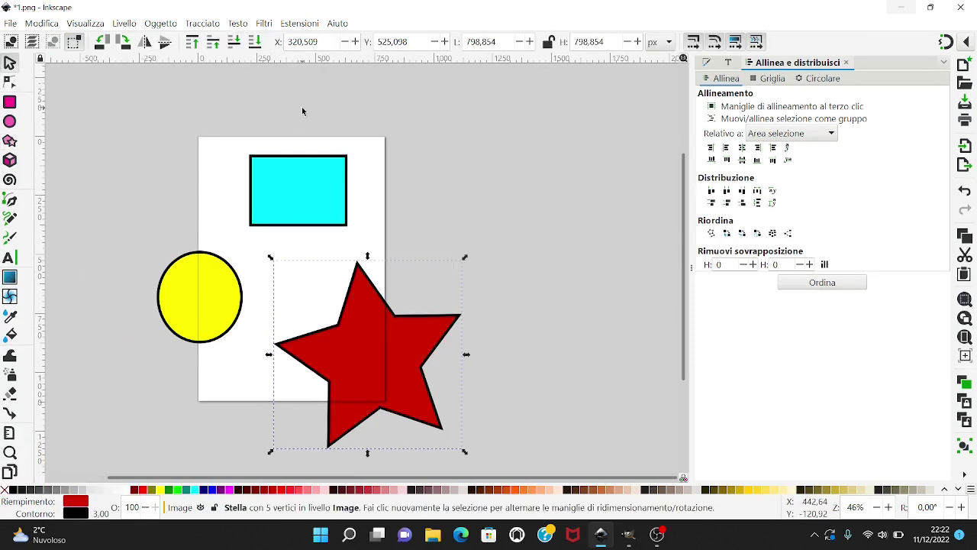
left_click(225, 97)
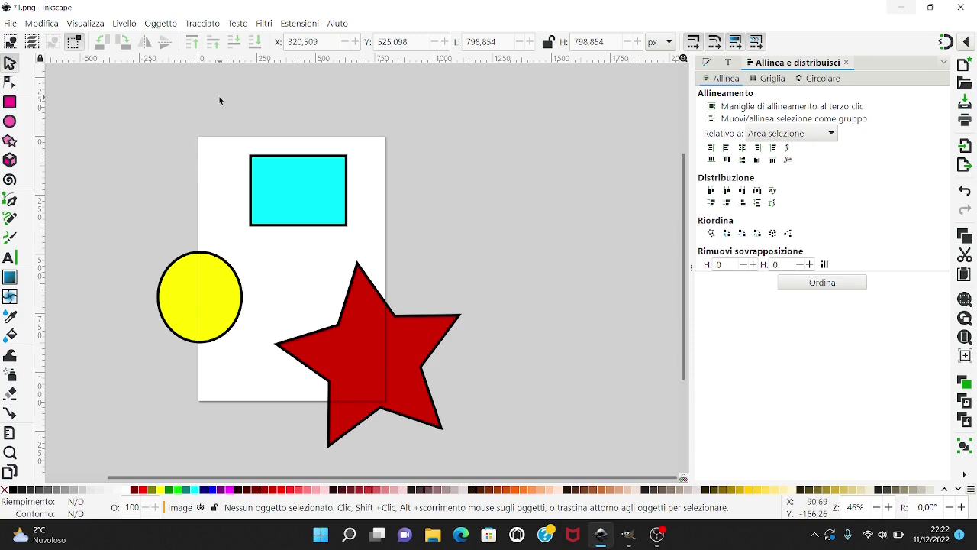
Save the drawing via Save As as Inkscape SVG file 1.svg in the esporta folder
left_click(8, 24)
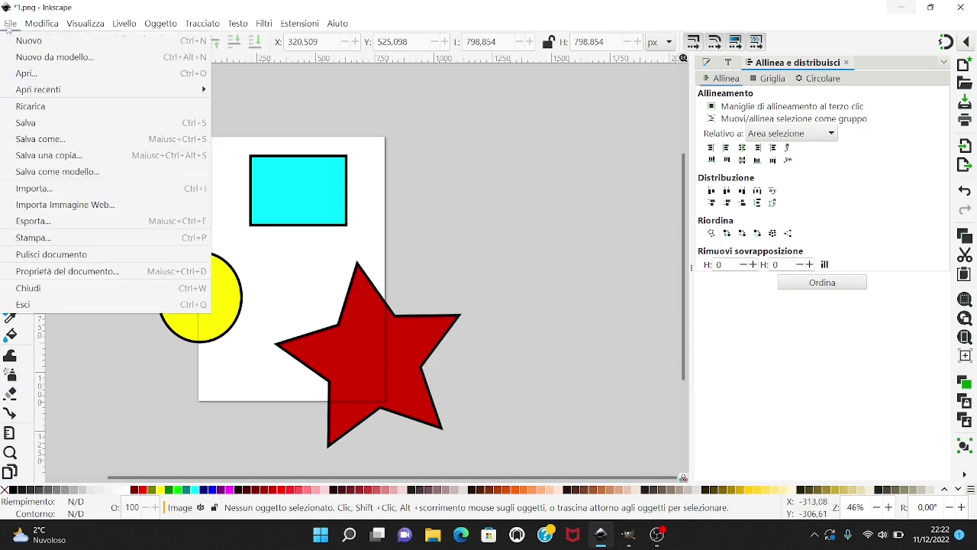
left_click(42, 140)
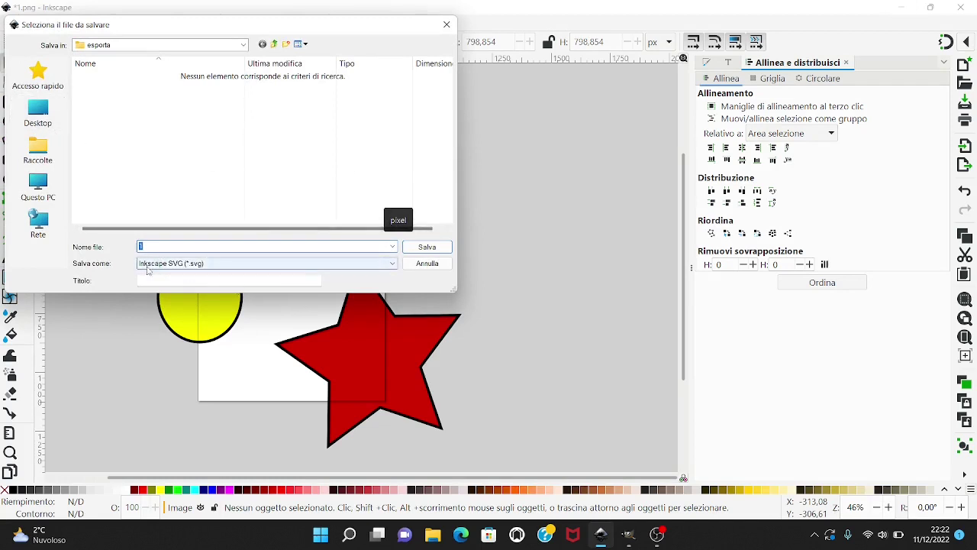
left_click(359, 267)
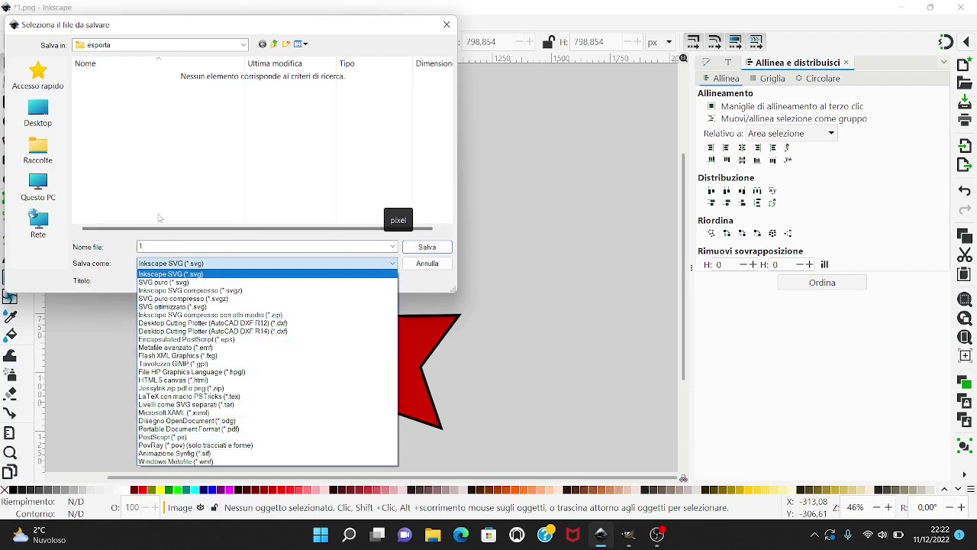
left_click(189, 273)
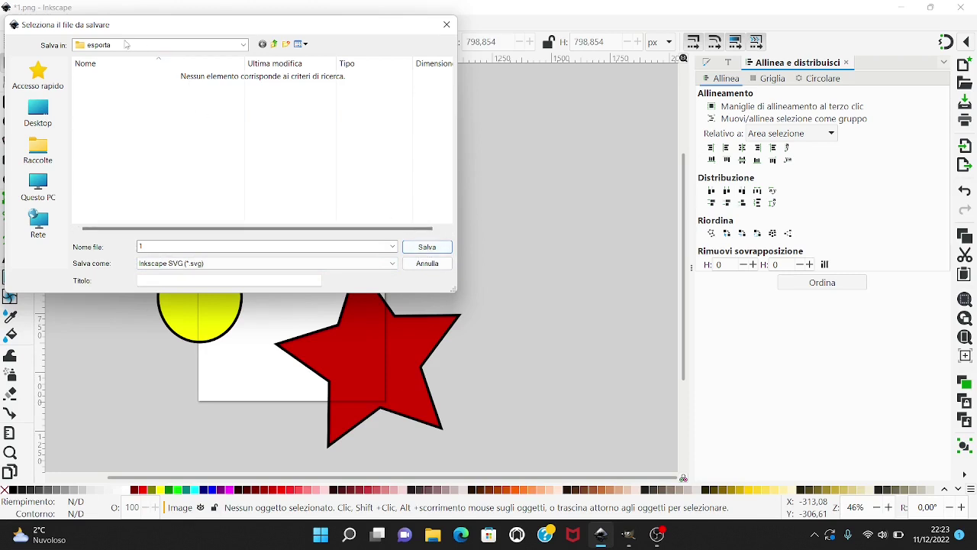
left_click(427, 248)
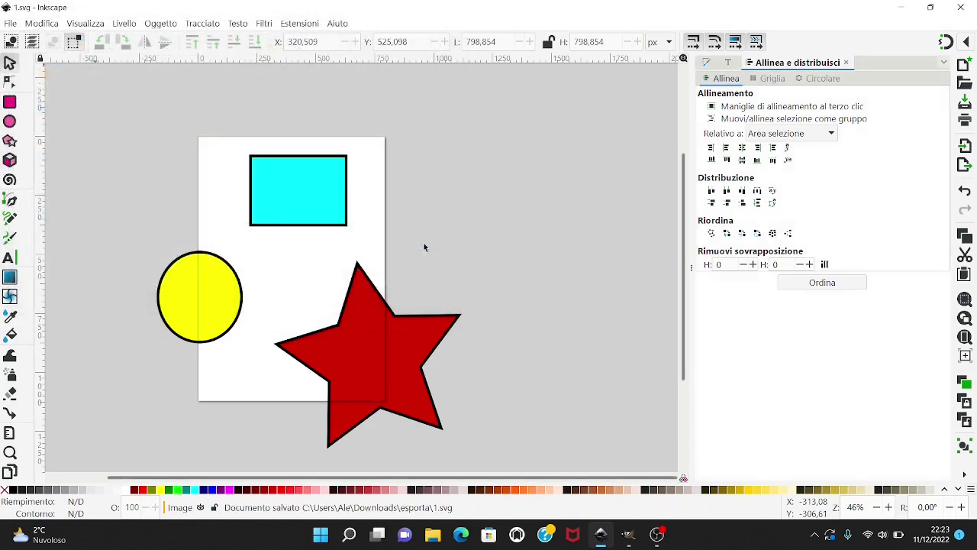
Reopen the saved file 1 from the esporta folder
left_click(11, 23)
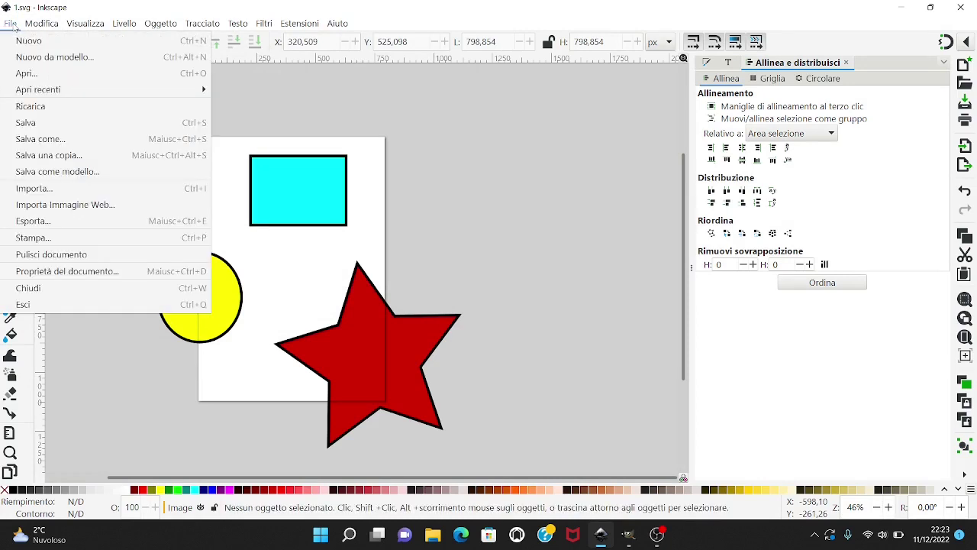
left_click(36, 74)
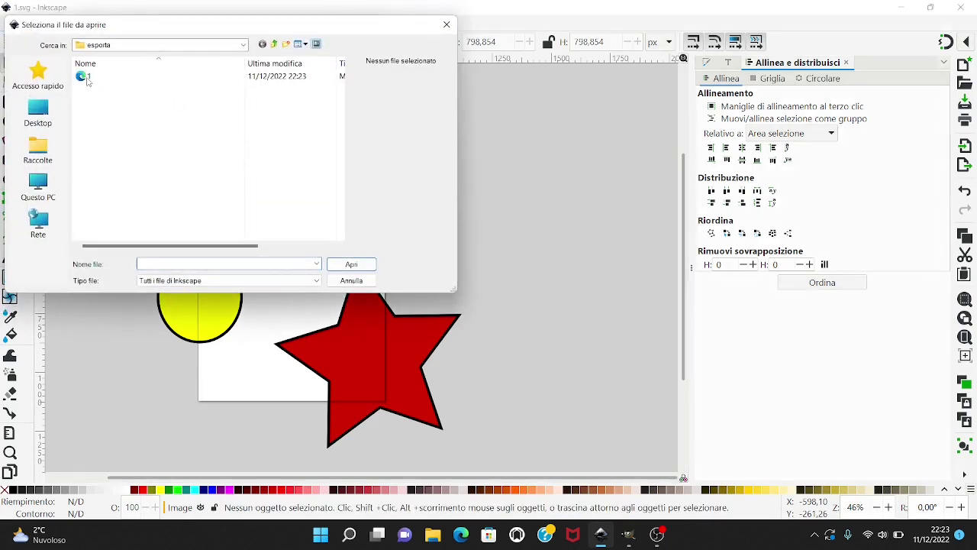
left_click(84, 77)
left_click(351, 264)
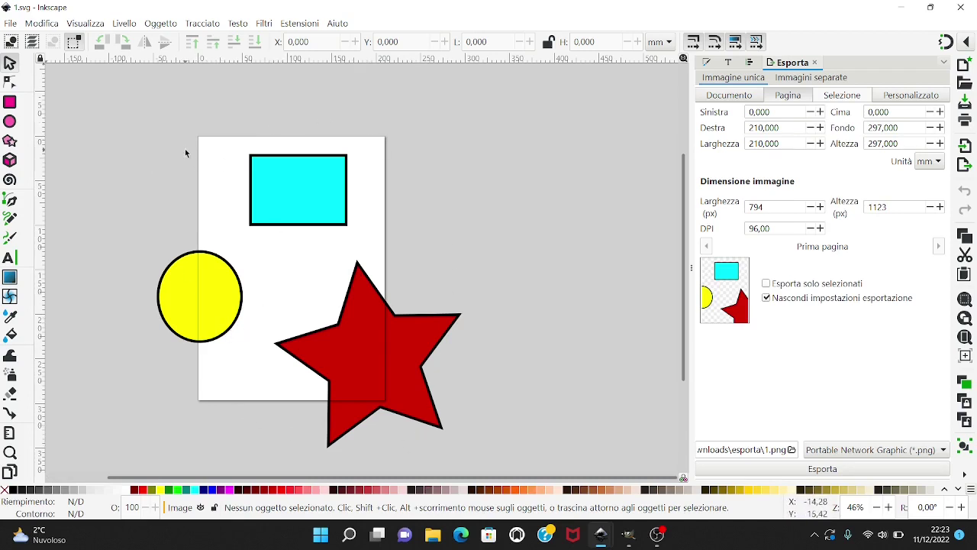
Select rectangle, circle and star in turn, ending on the rectangle (rect628.png, 417 × 304 px)
left_click(297, 191)
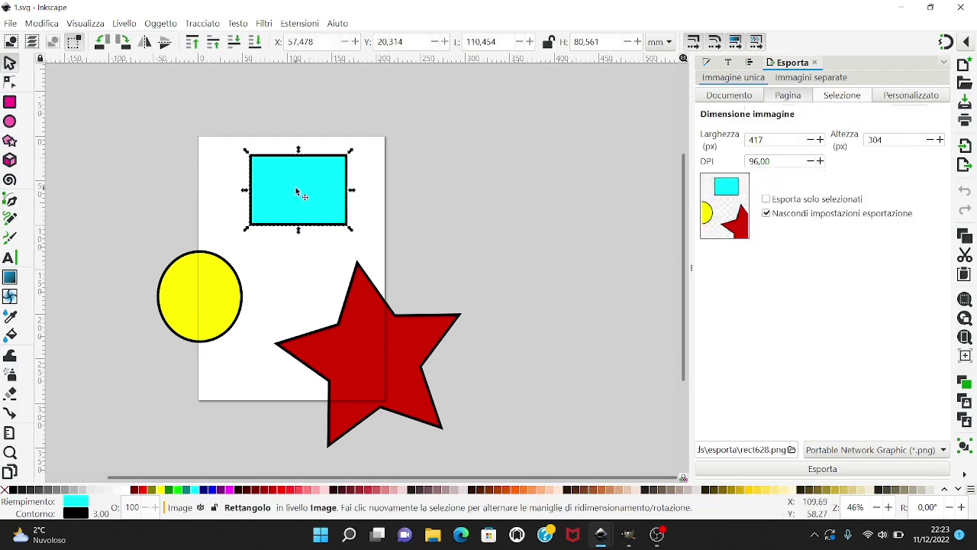
left_click(200, 315)
left_click(382, 361)
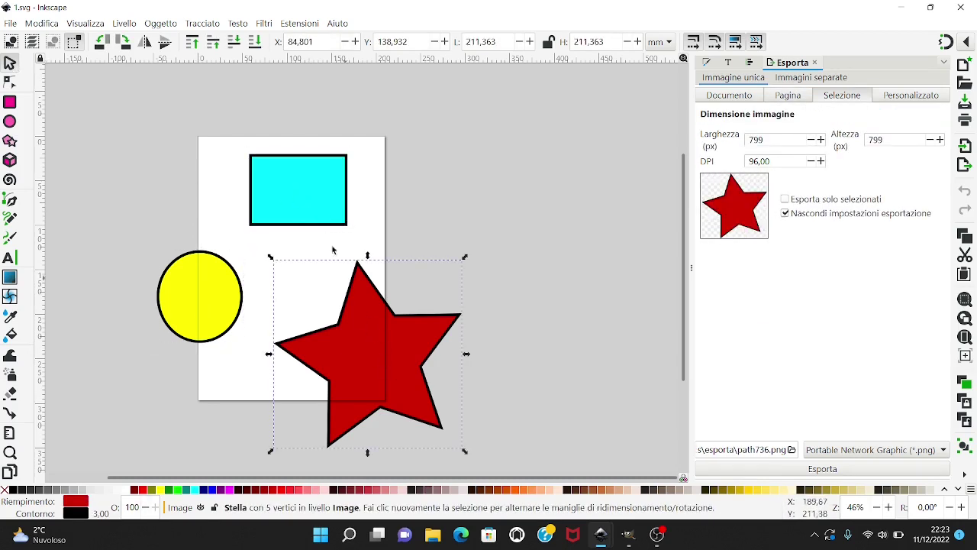
left_click(275, 198)
left_click(219, 278)
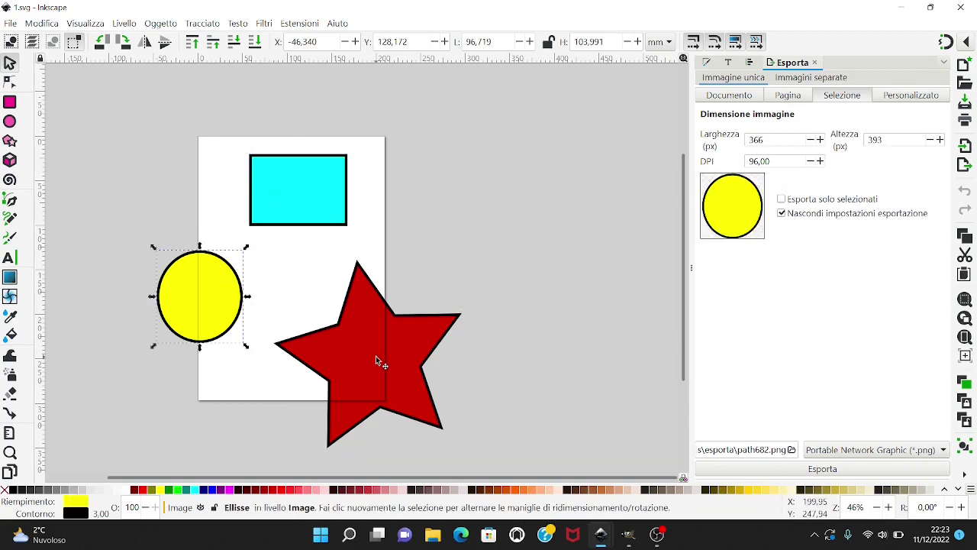
left_click(374, 356)
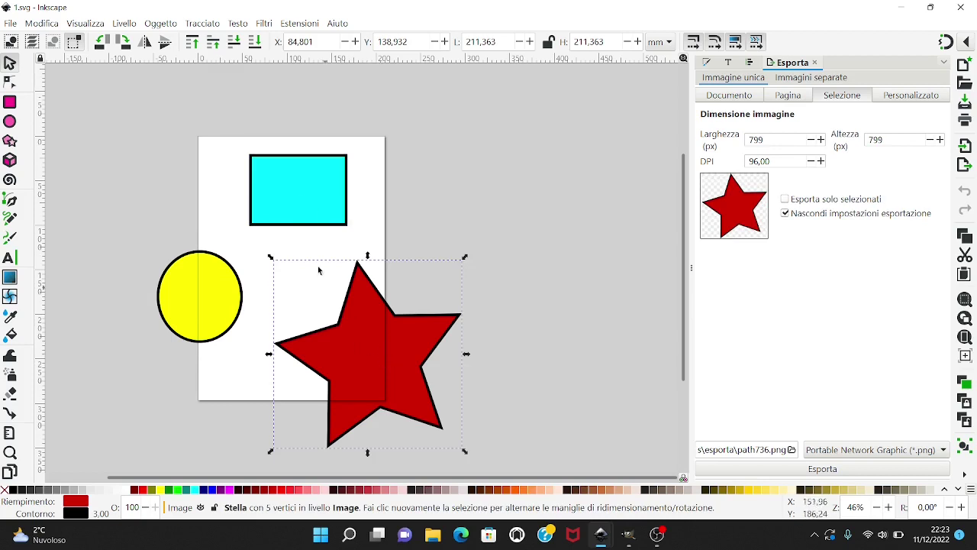
left_click(305, 187)
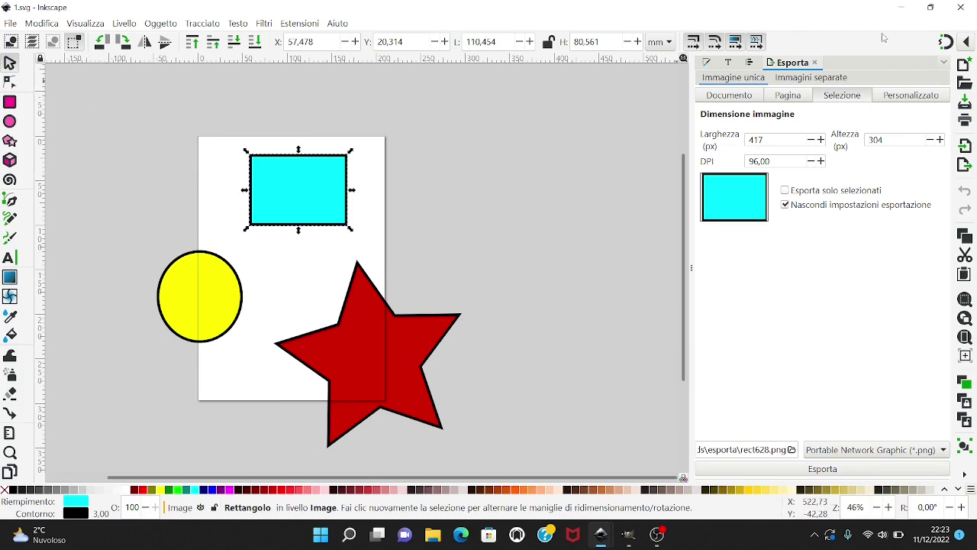
Select the rectangle, circle and star in turn, then clear the selection and open the File menu
left_click(308, 190)
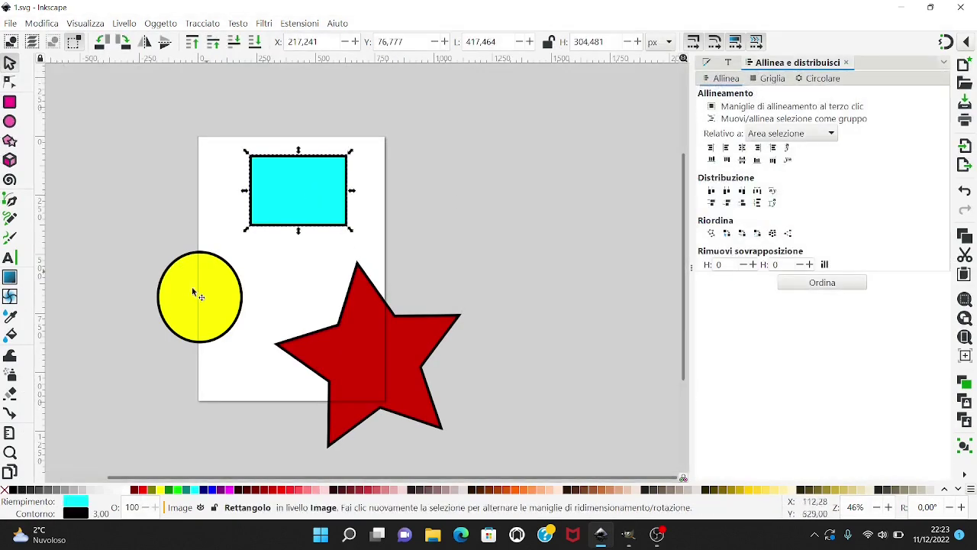
left_click(191, 292)
left_click(368, 362)
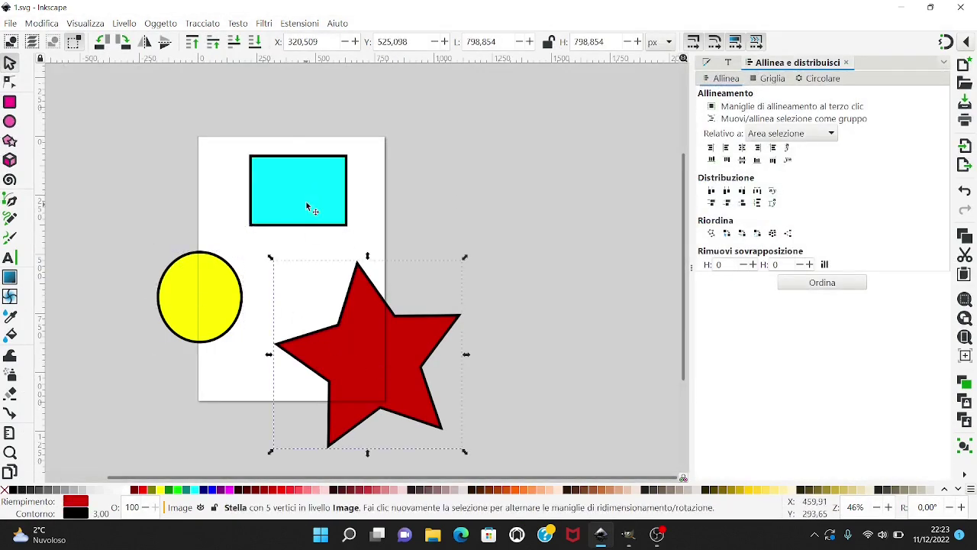
left_click(308, 206)
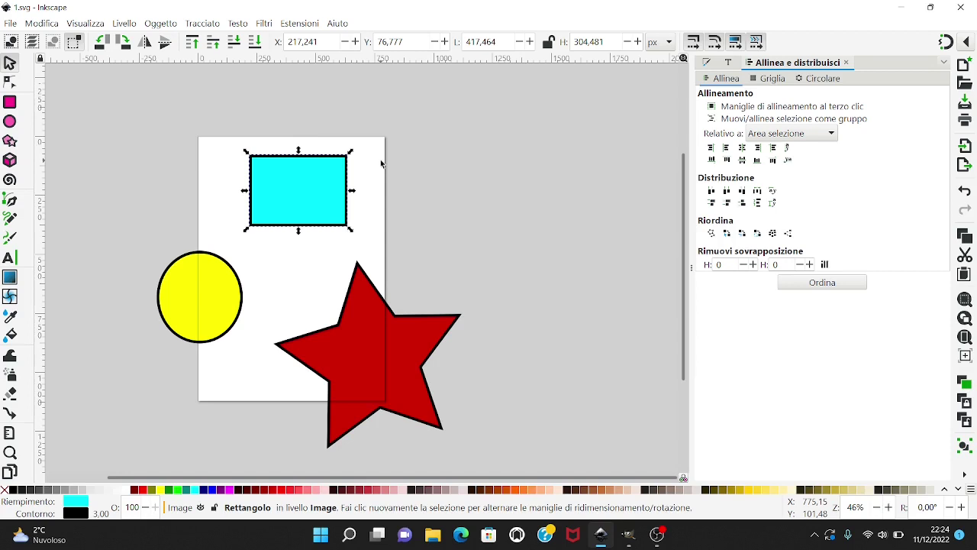
left_click(404, 165)
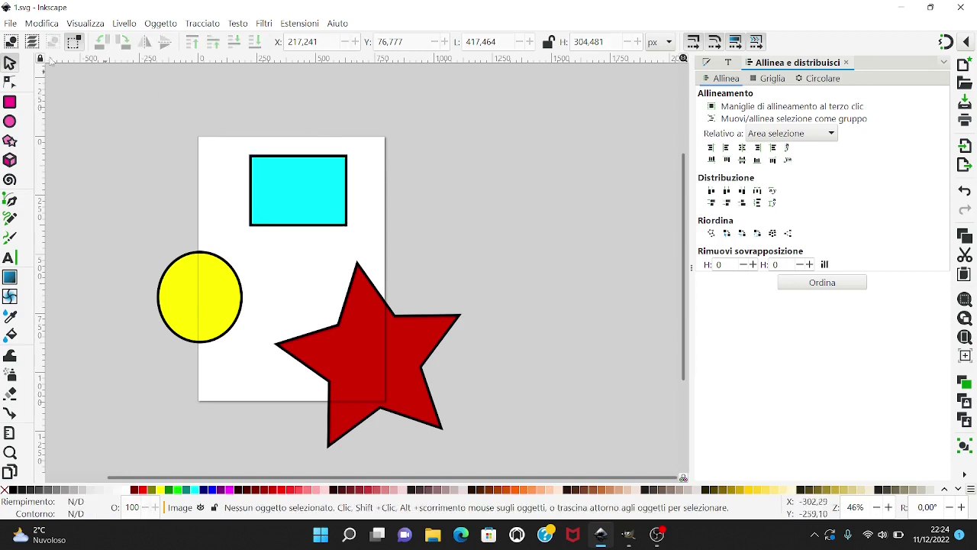
left_click(10, 23)
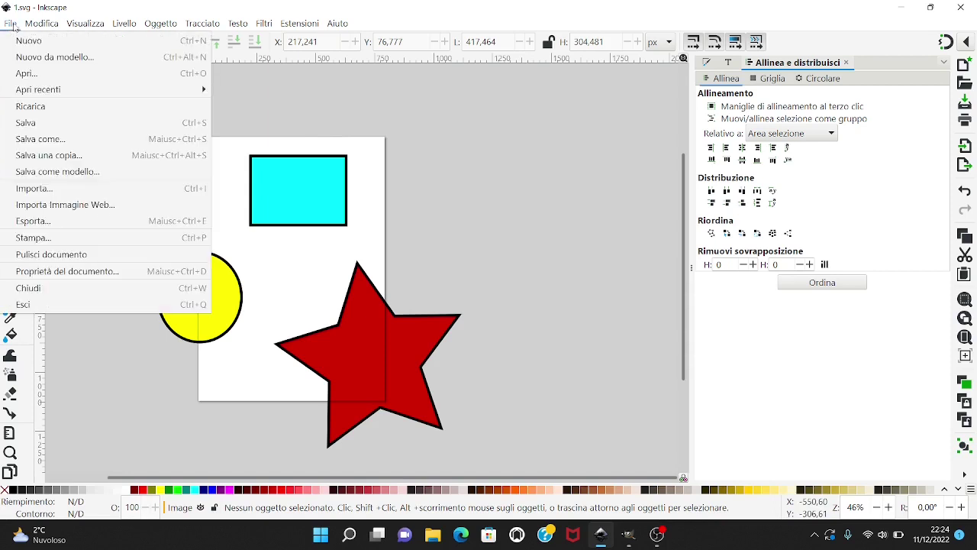
Open the export settings and try the Separate images, Page and Drawing export areas
left_click(42, 222)
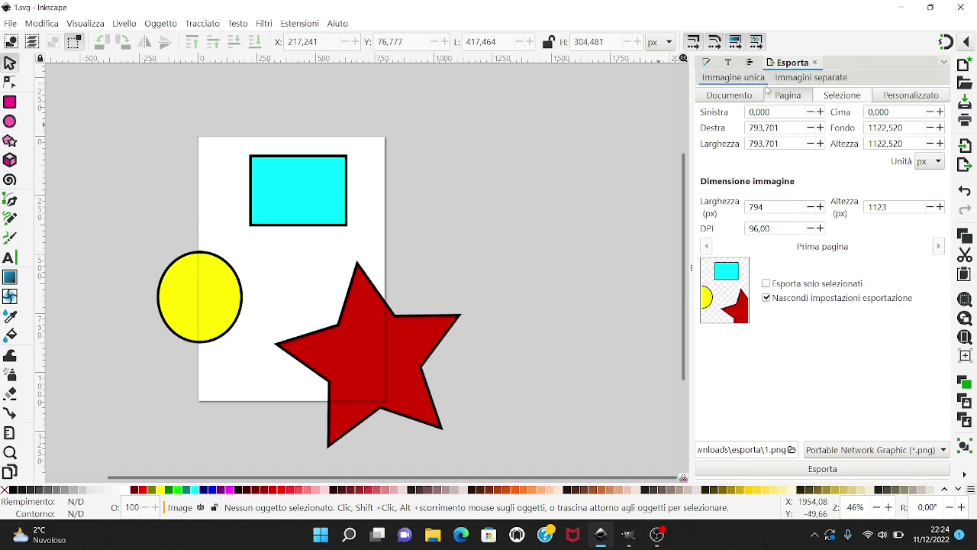
left_click(812, 78)
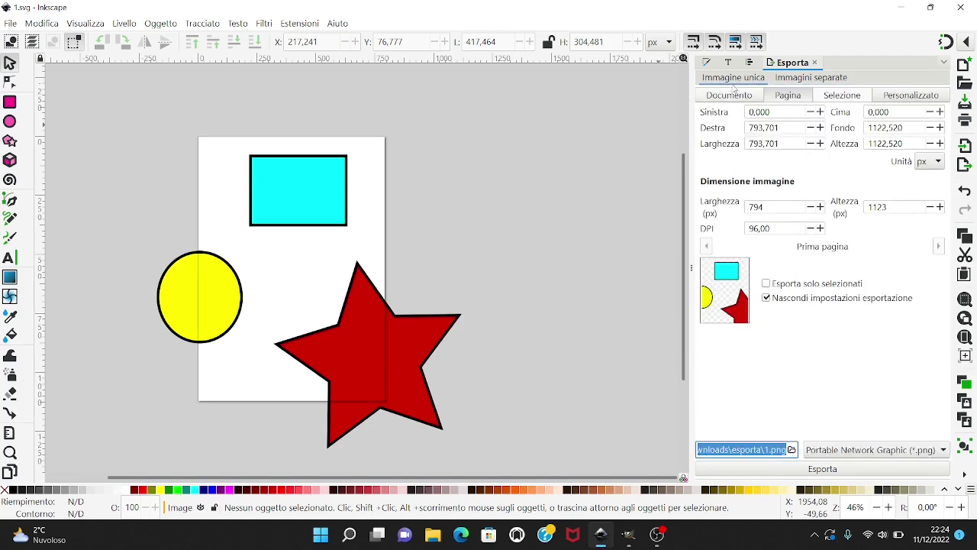
left_click(782, 100)
left_click(728, 102)
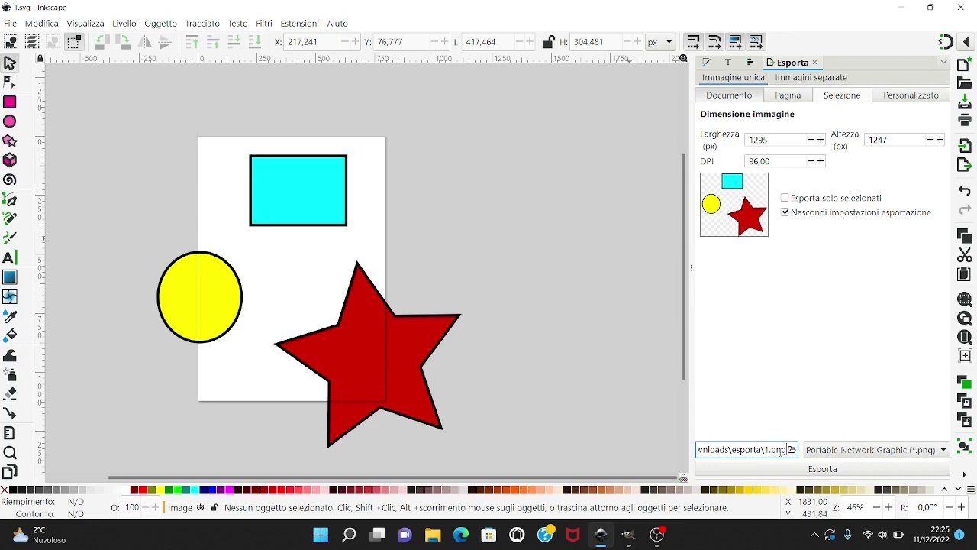
Check the export format list, keep PNG, and set the export area back to Page
left_click(927, 450)
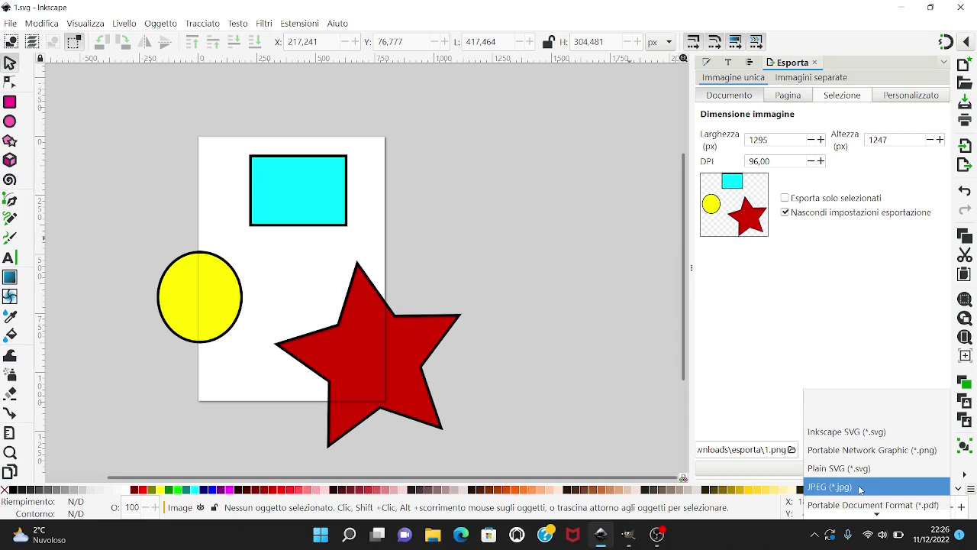
scroll(861, 490, "down", 1)
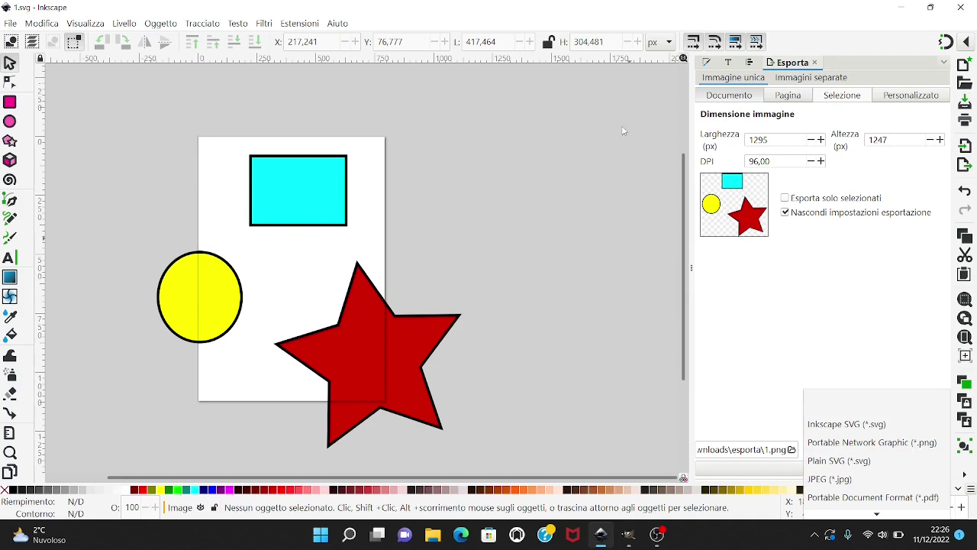
left_click(785, 99)
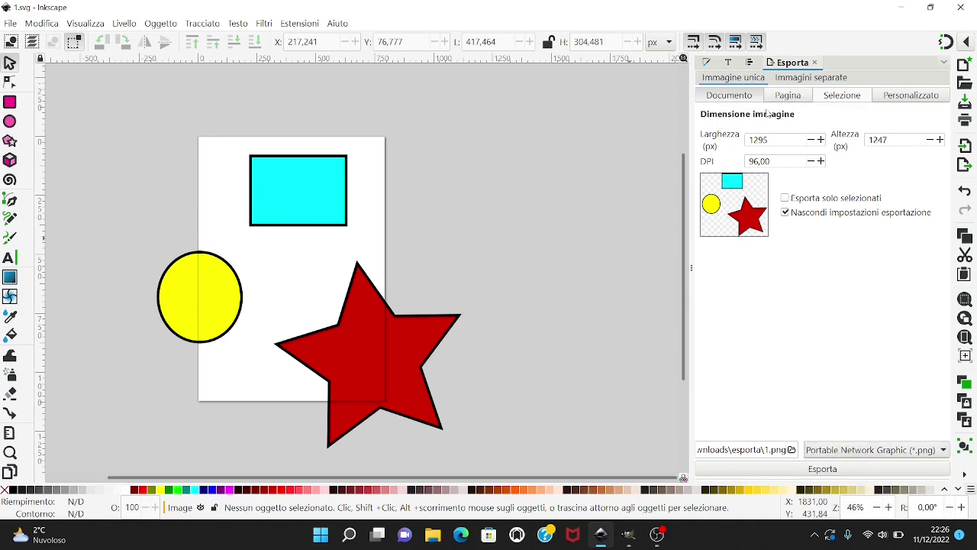
left_click(790, 95)
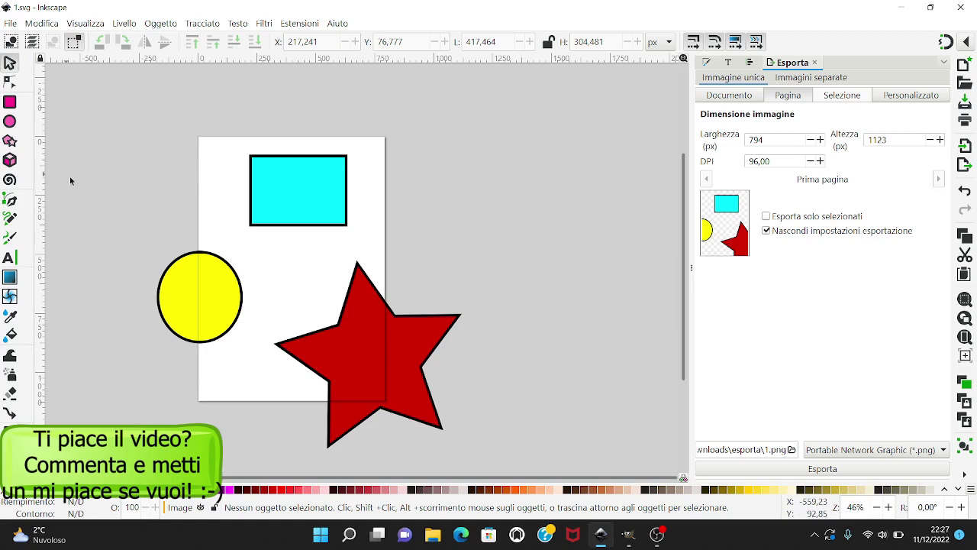
Select the yellow circle, limit the export area to the selection, and keep PNG format
left_click(201, 296)
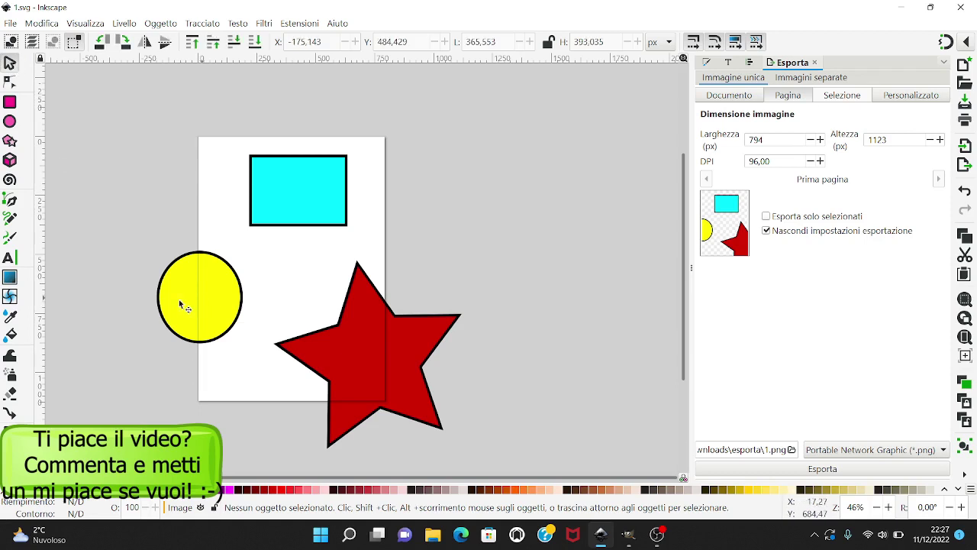
left_click(838, 97)
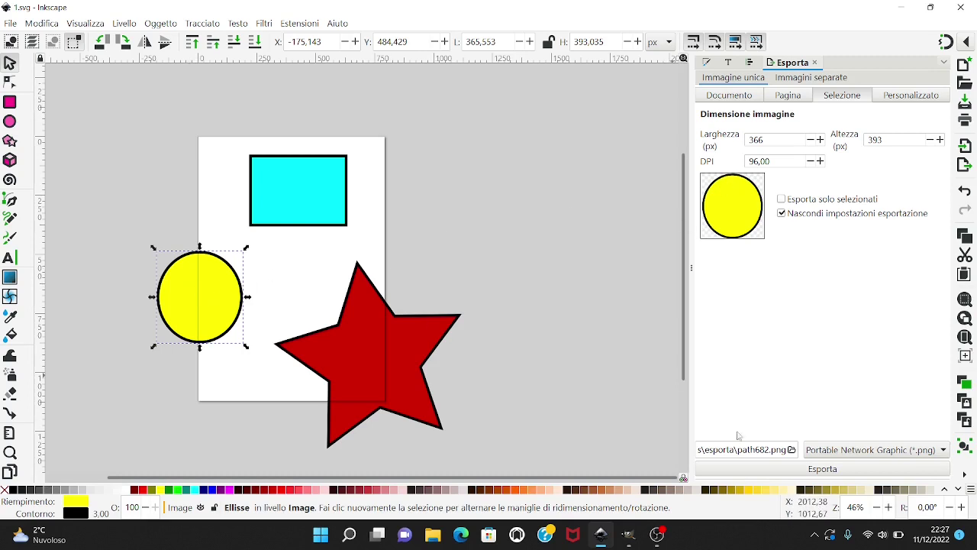
left_click(928, 452)
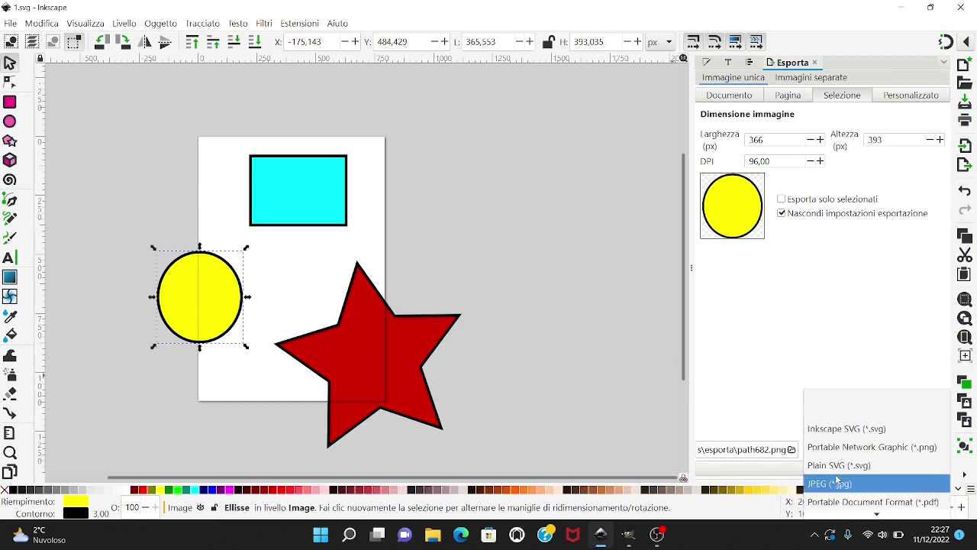
left_click(818, 364)
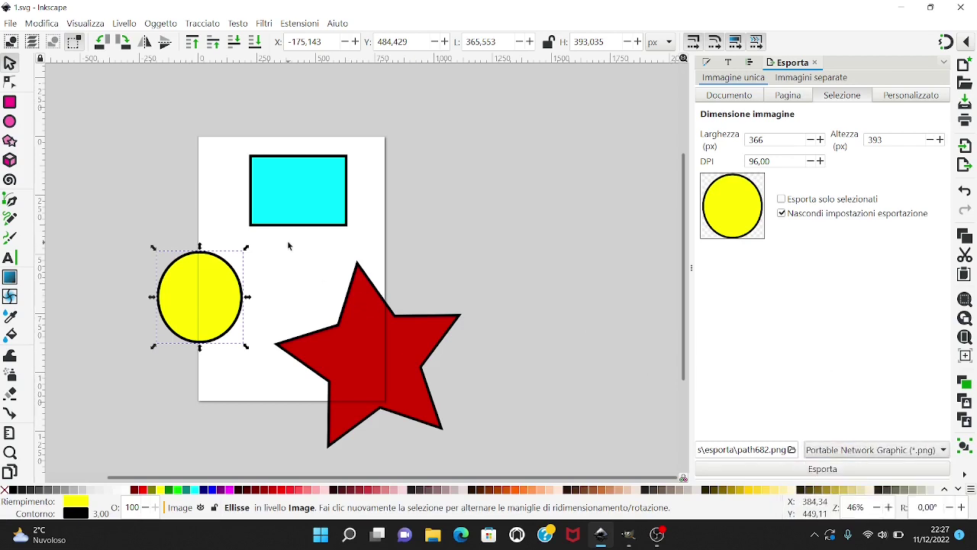
Add the rectangle and star to the selection and set a custom 1295 × 1247 px export area
left_click(289, 200, "shift")
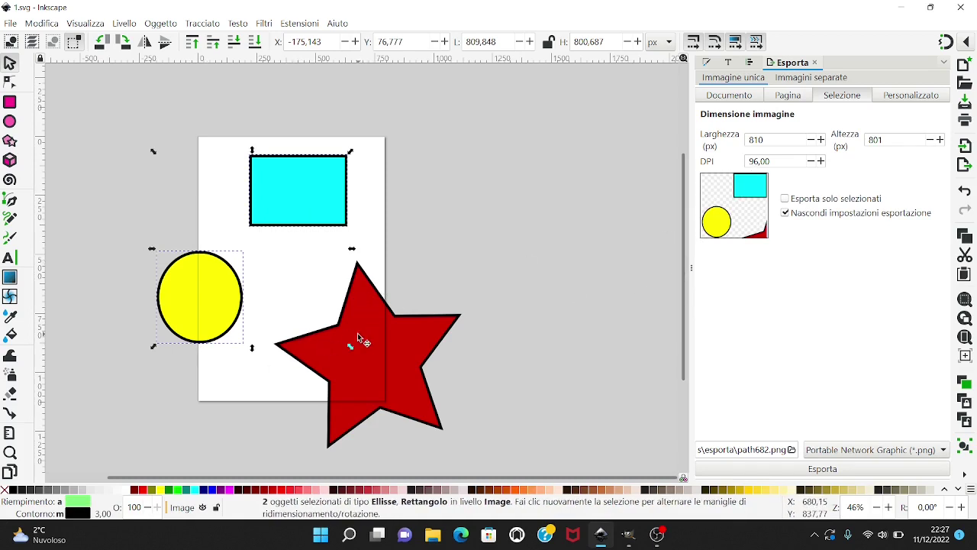
left_click(378, 377, "shift")
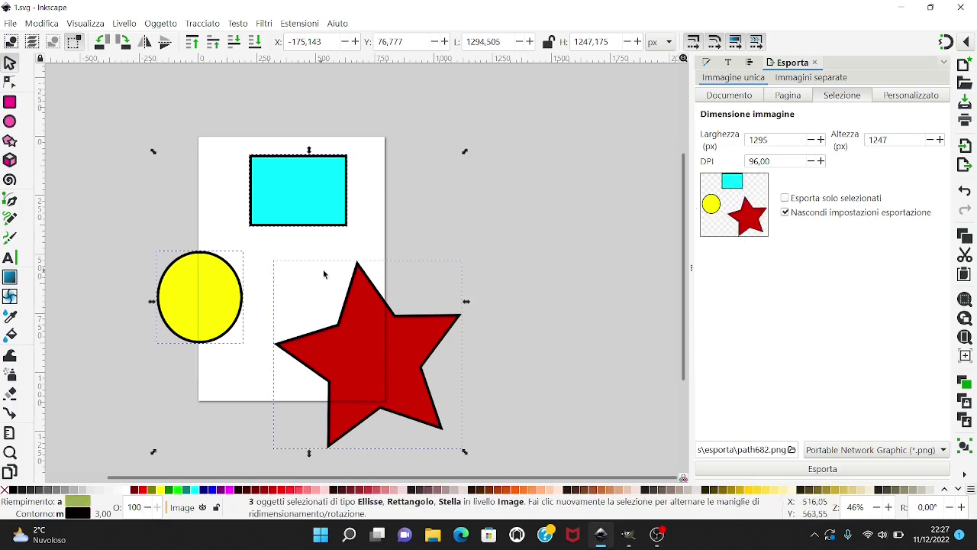
left_click(730, 97)
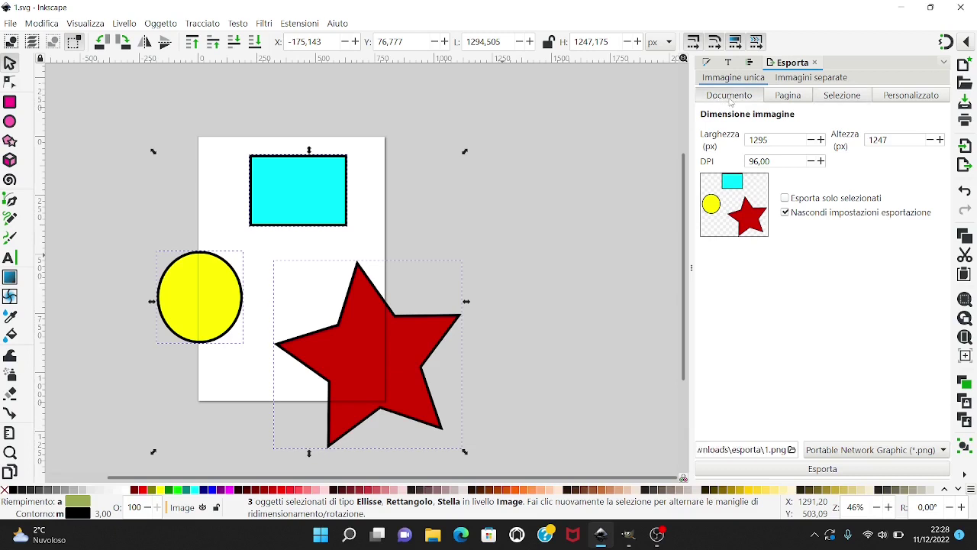
left_click(914, 99)
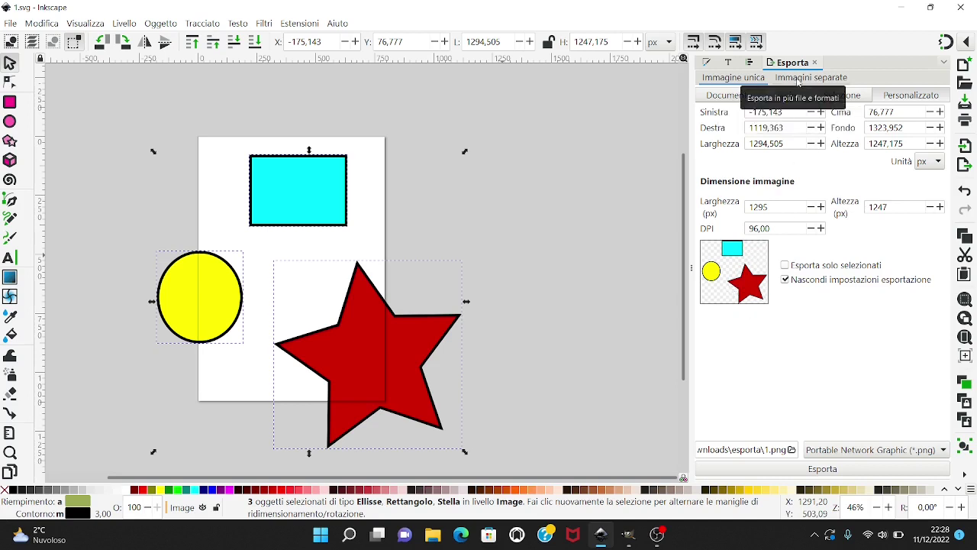
Switch to separate-images export, deselect all, then select the yellow circle and Shift-add the cyan rectangle
left_click(809, 78)
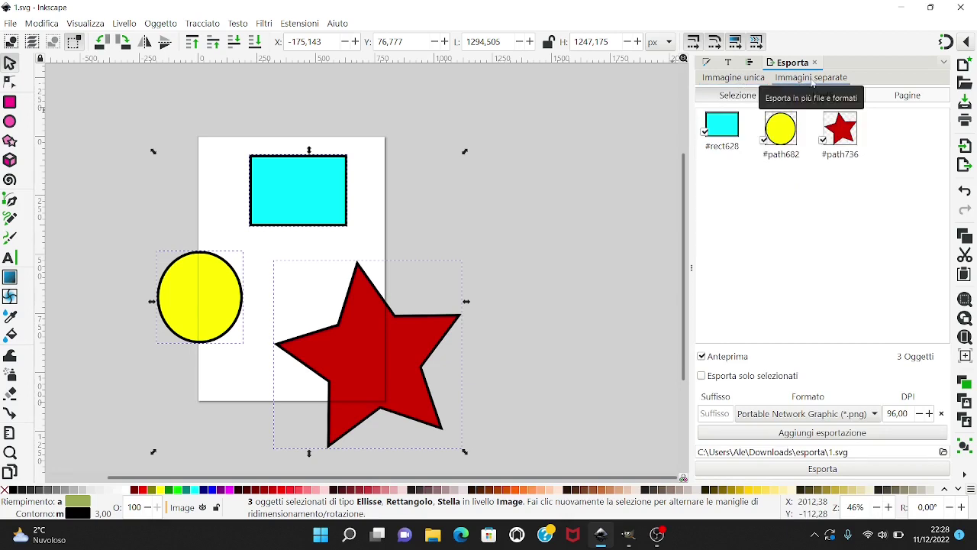
left_click(510, 238)
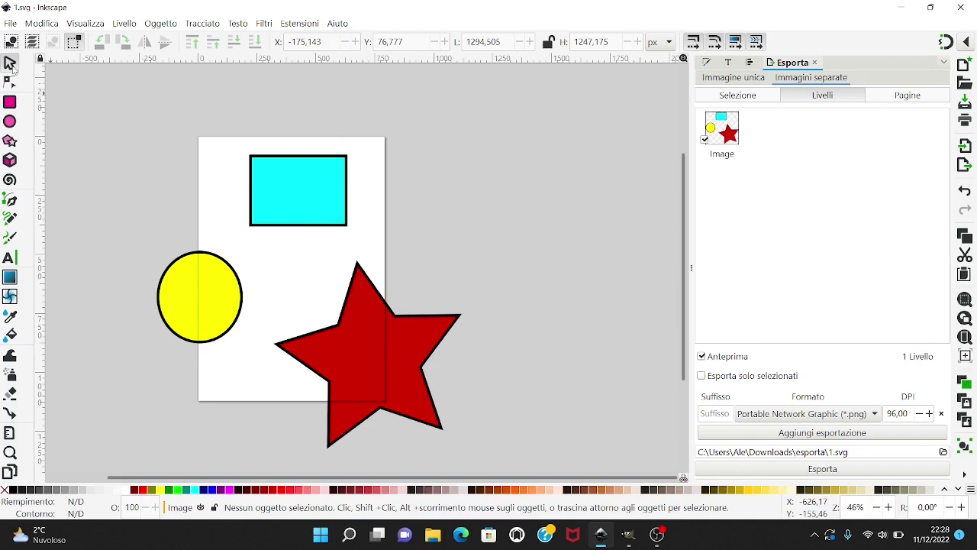
left_click(190, 294)
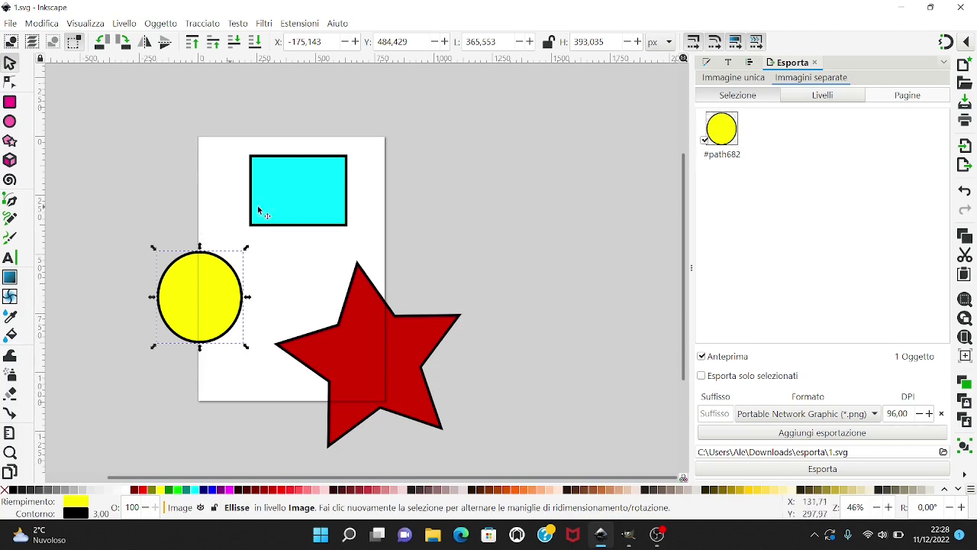
key("shift")
left_click(299, 197, "shift")
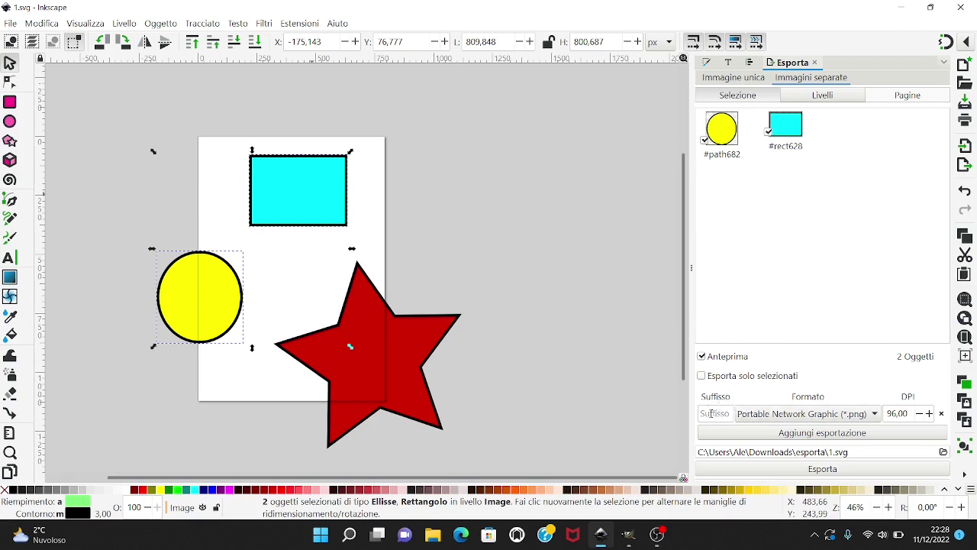
Set the export suffix to 'pic', keep PNG format, and add the red star to the selection
left_click(715, 413)
type("pic")
left_click(861, 417)
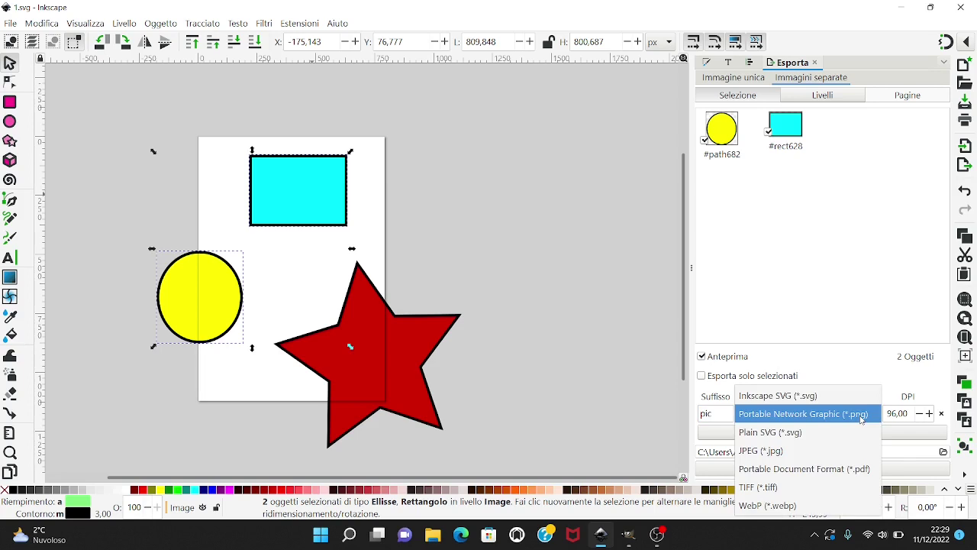
left_click(861, 416)
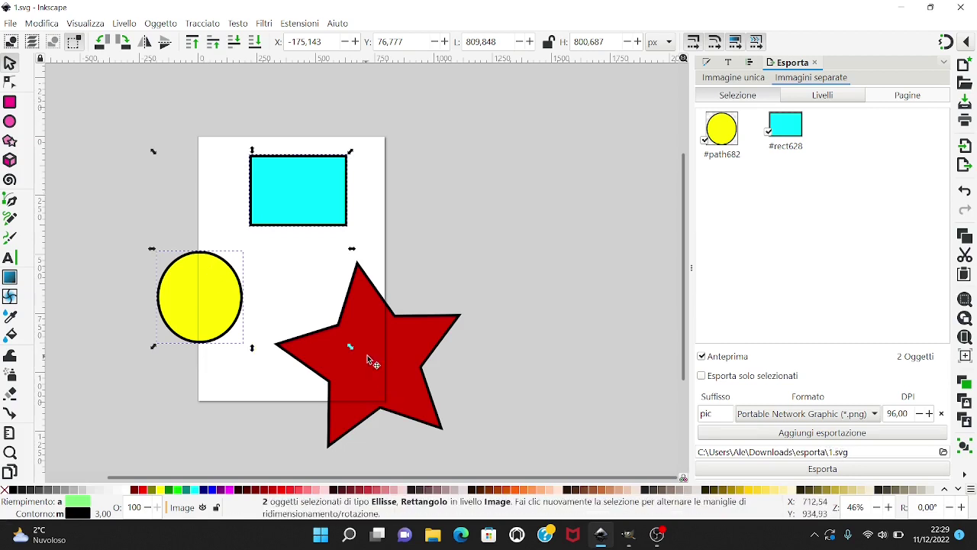
left_click(379, 367, "shift")
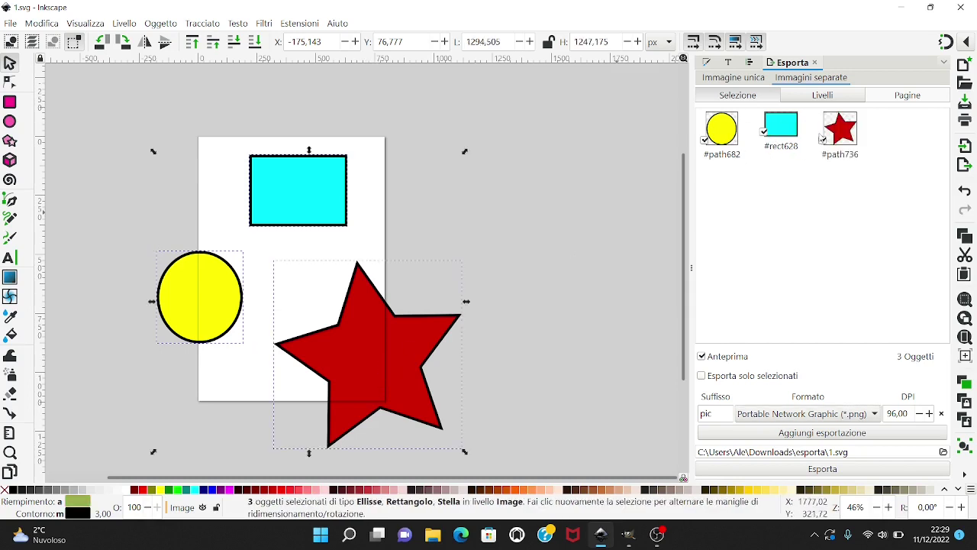
Export the three shapes and confirm the PNG options to write the files
left_click(834, 473)
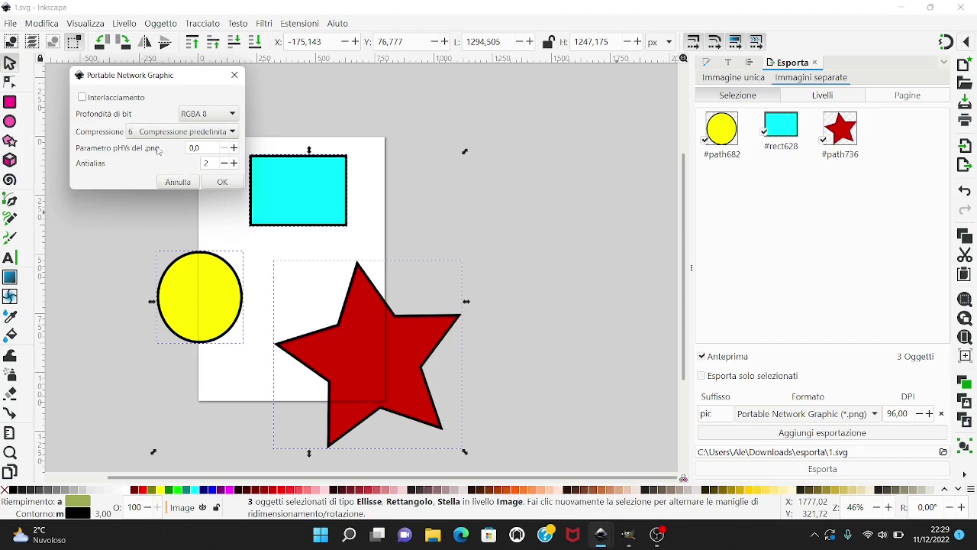
left_click(223, 181)
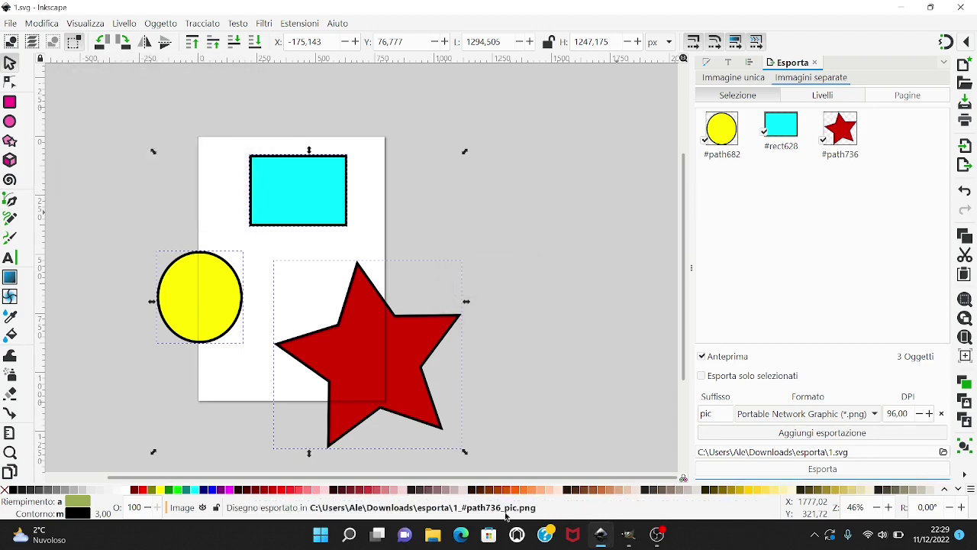
left_click(433, 534)
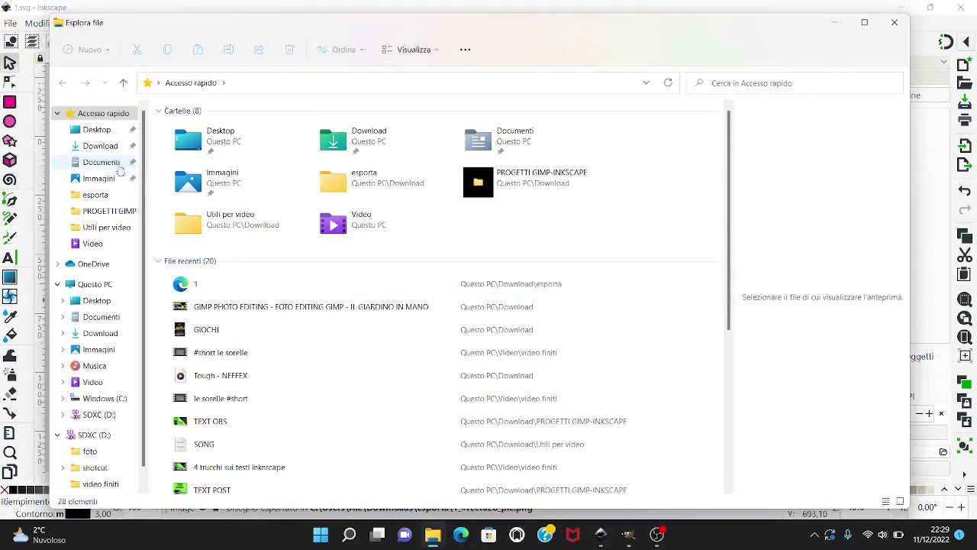
Open File Explorer to Download > esporta to check the three exported PNGs beside 1.svg
left_click(96, 194)
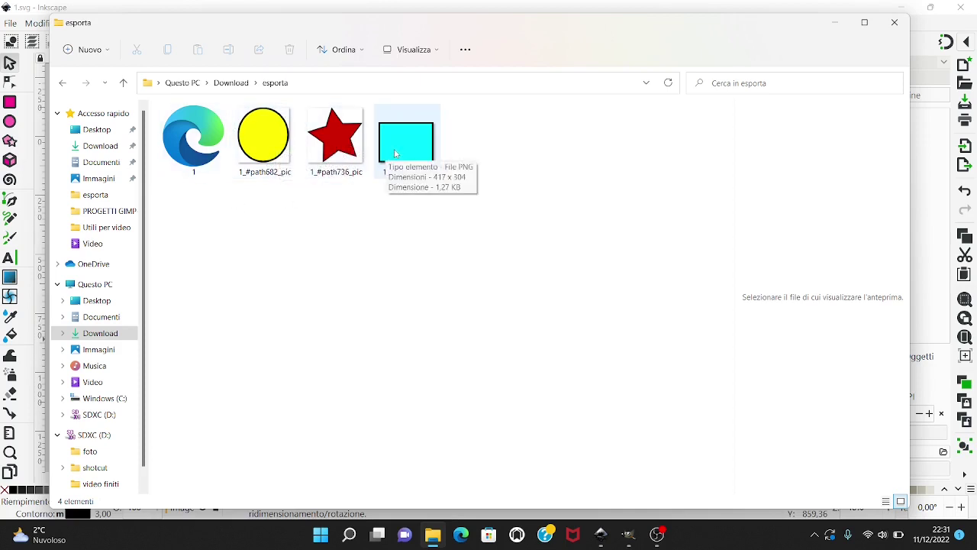
Open 1_#path682_pic.png in GIMP to check the yellow circle, then minimize GIMP and close esporta
left_click(628, 535)
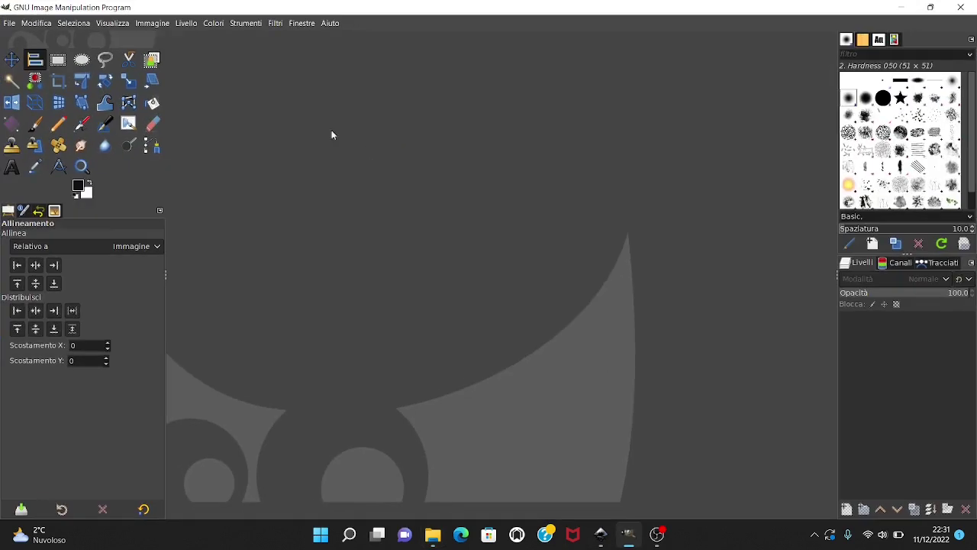
left_click(10, 23)
left_click(31, 70)
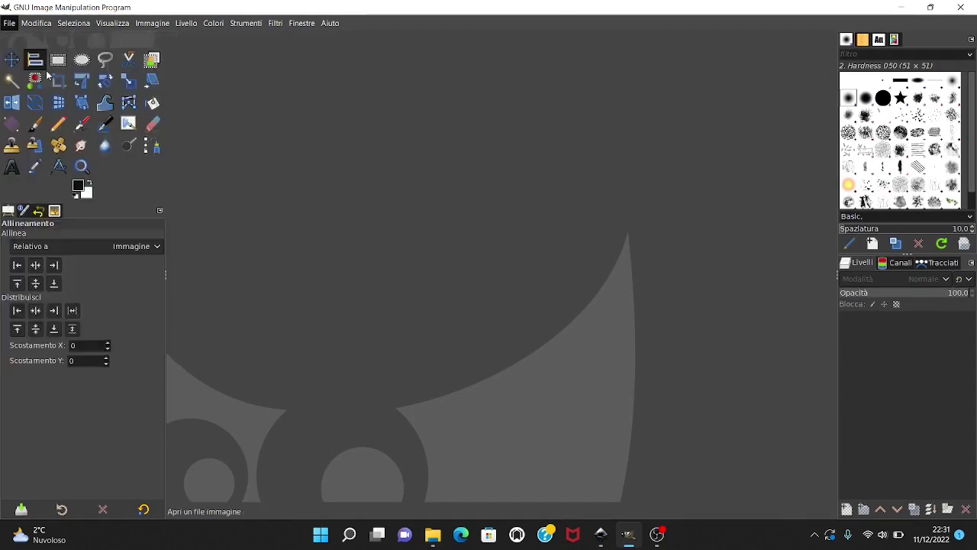
left_click(142, 91)
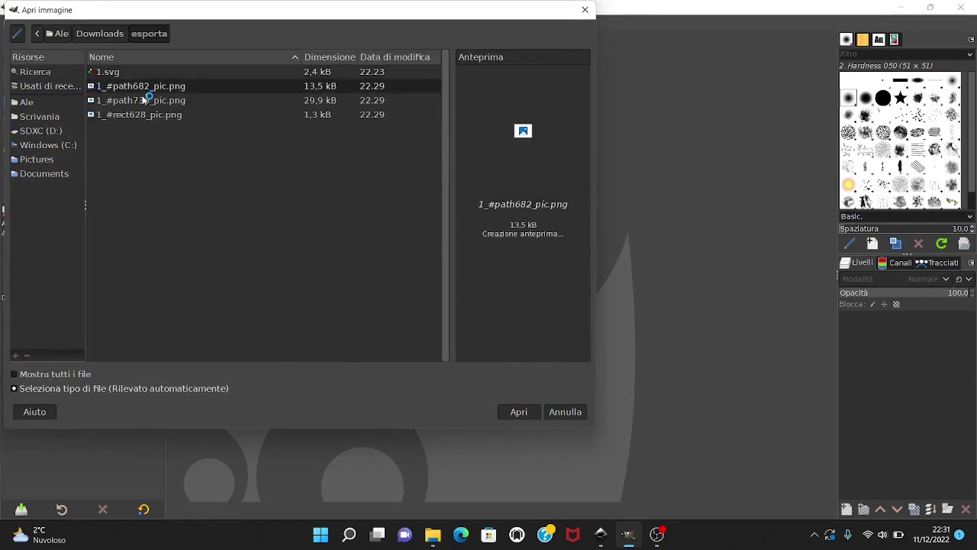
double_click(133, 90)
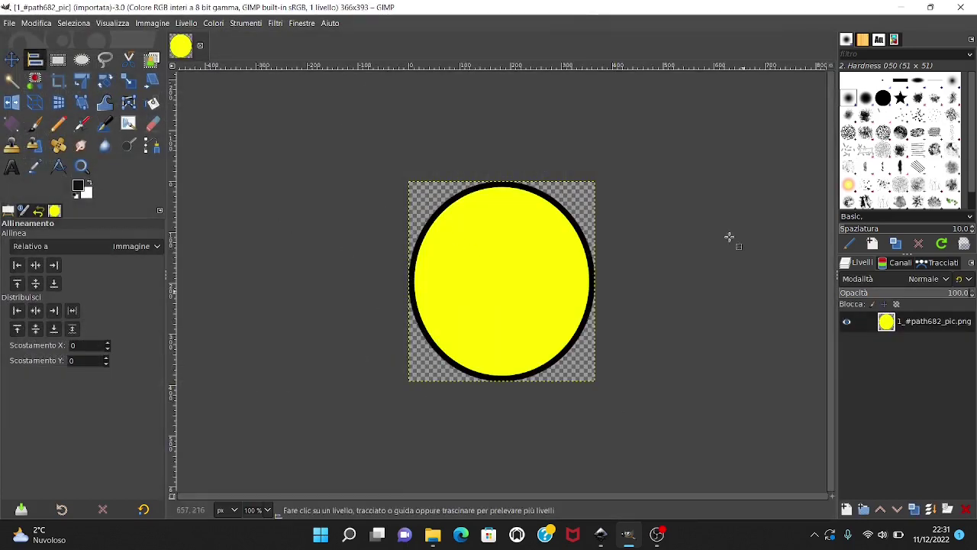
left_click(904, 7)
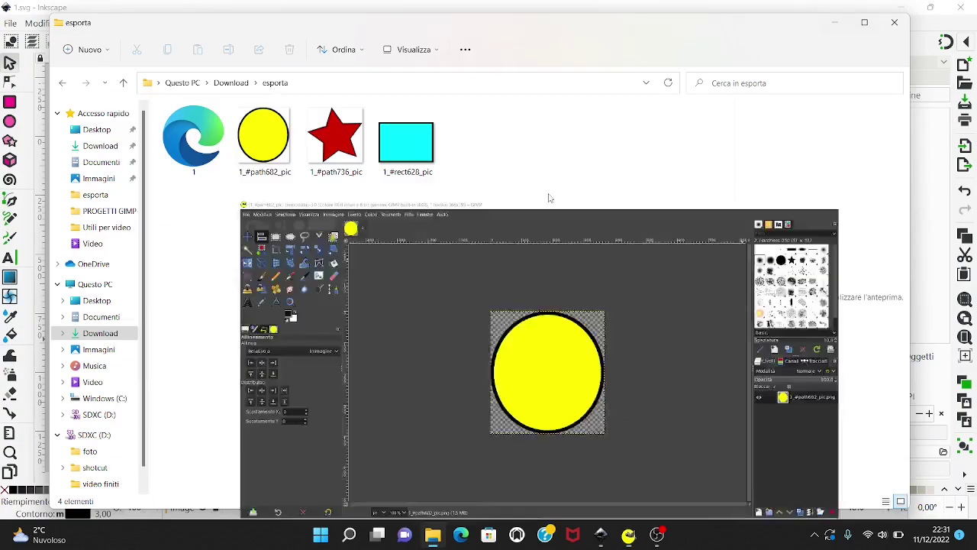
left_click(895, 22)
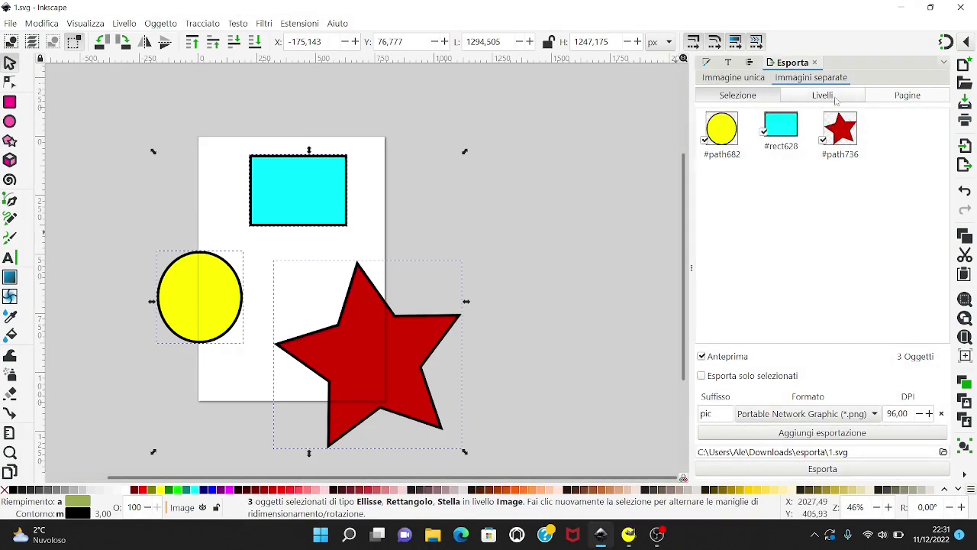
Switch the separate-images export to Livelli (layers), keeping suffix pic and PNG format
left_click(822, 94)
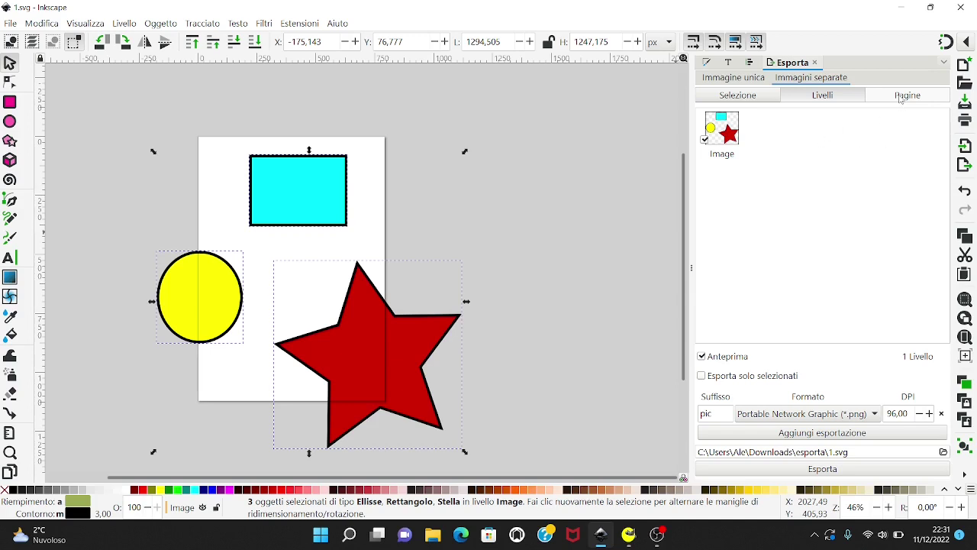
double_click(719, 414)
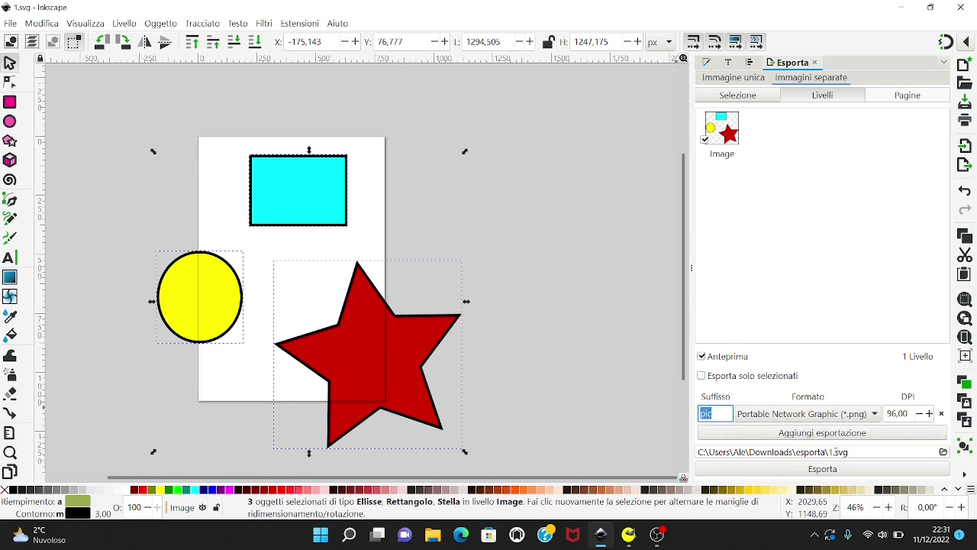
left_click(874, 413)
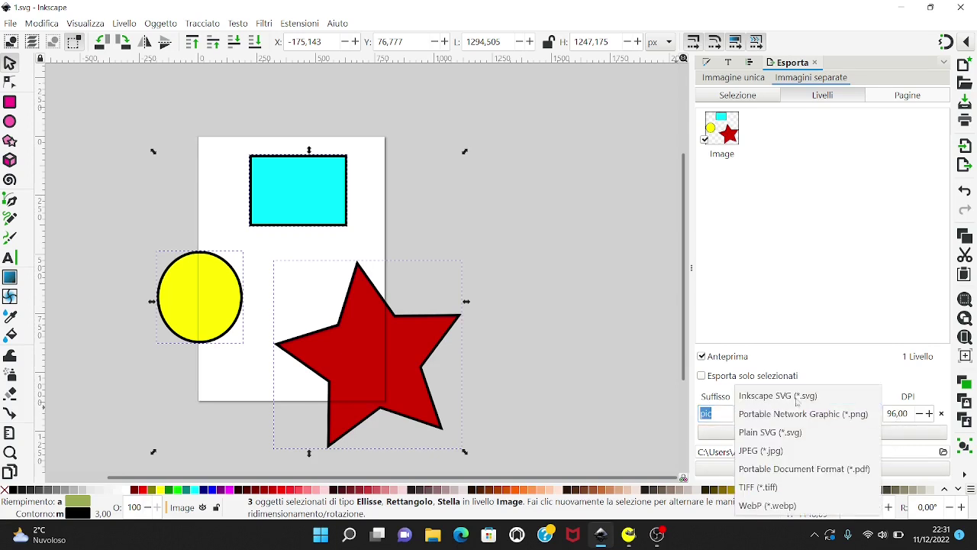
left_click(775, 311)
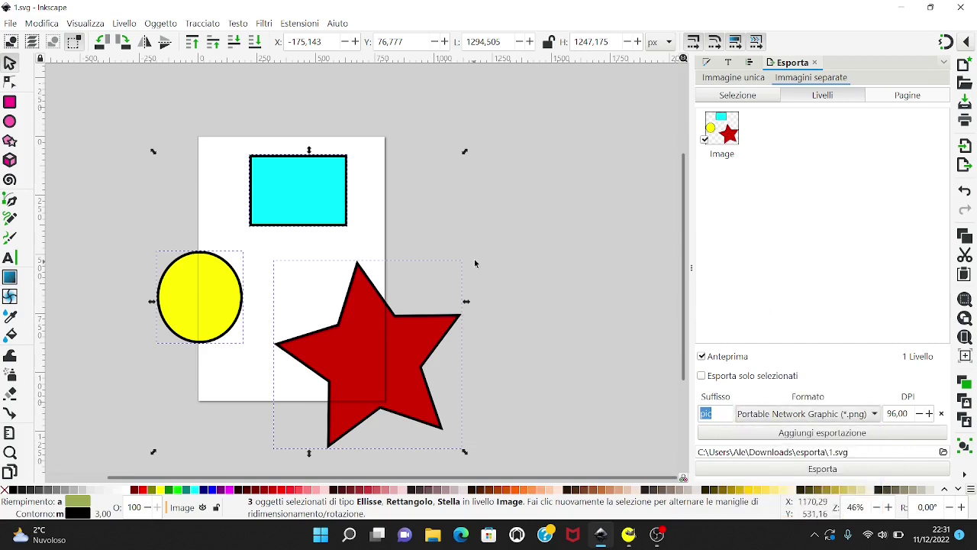